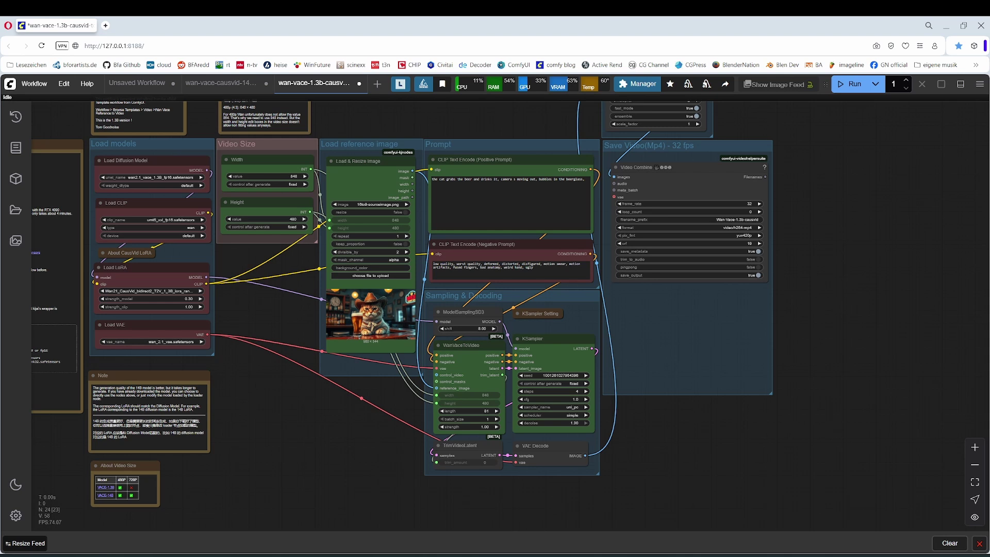
Step: Pan across the workflow's Sampling & Decoding, Load models and video saving groups
left_click_drag(313, 426, 209, 437)
scroll(232, 416, "up", 4)
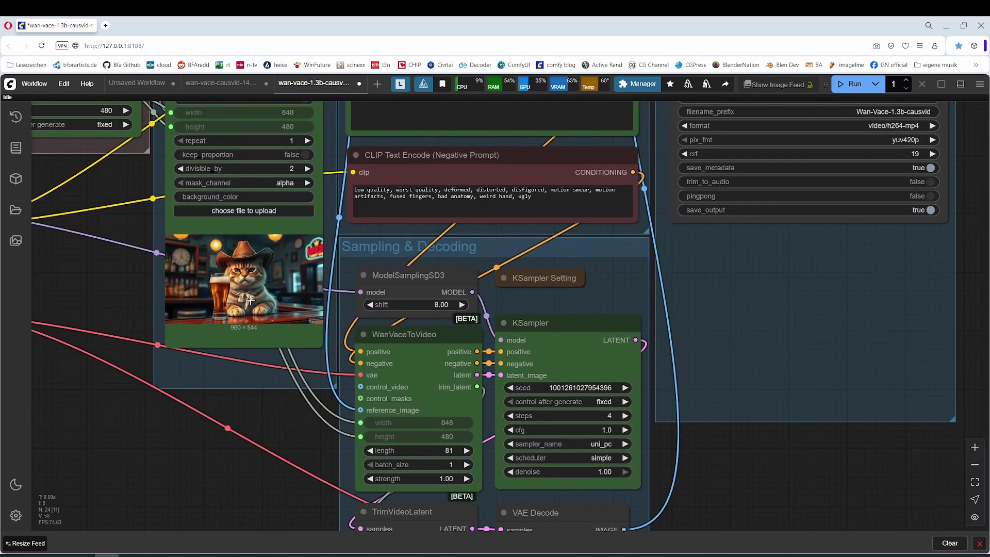
scroll(181, 373, "down", 4)
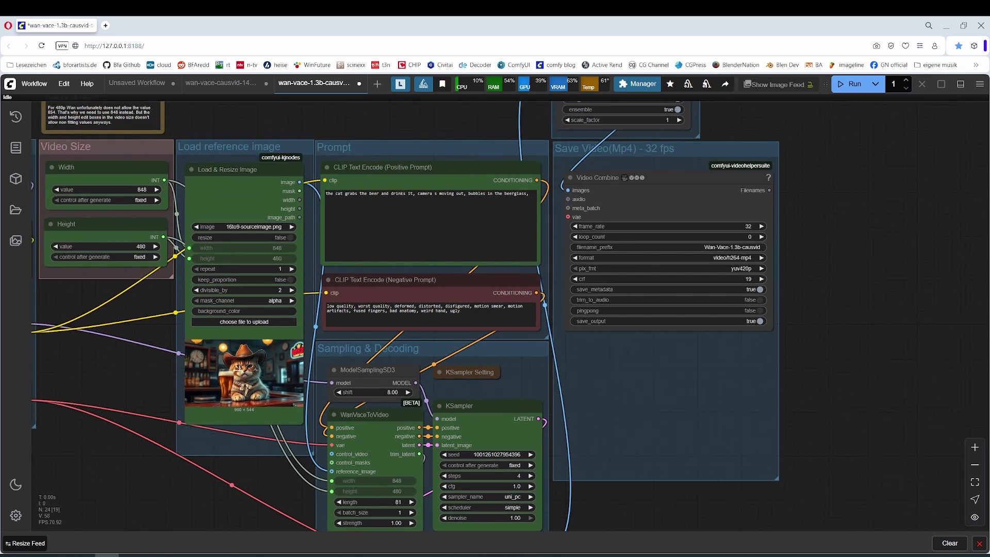
left_click_drag(145, 408, 435, 362)
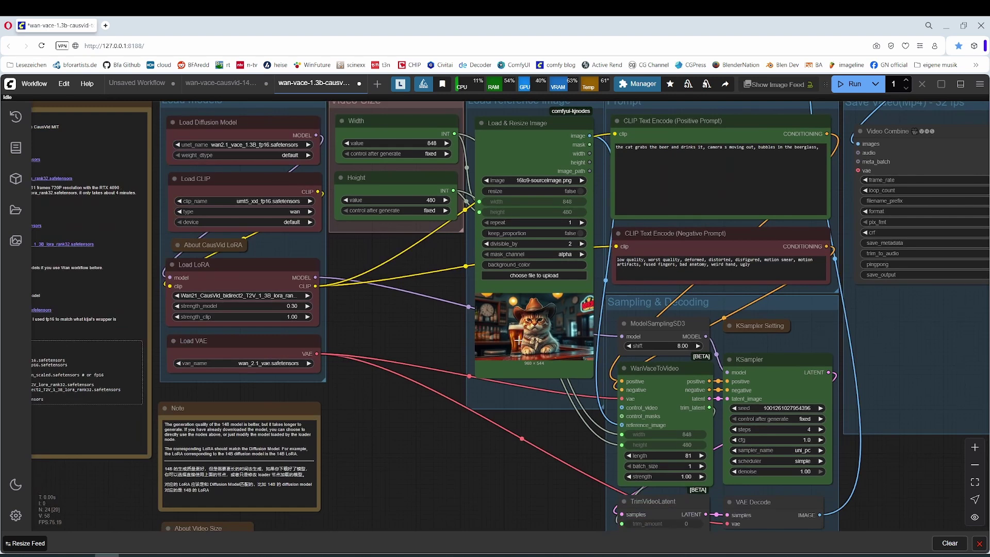
left_click_drag(518, 340, 369, 396)
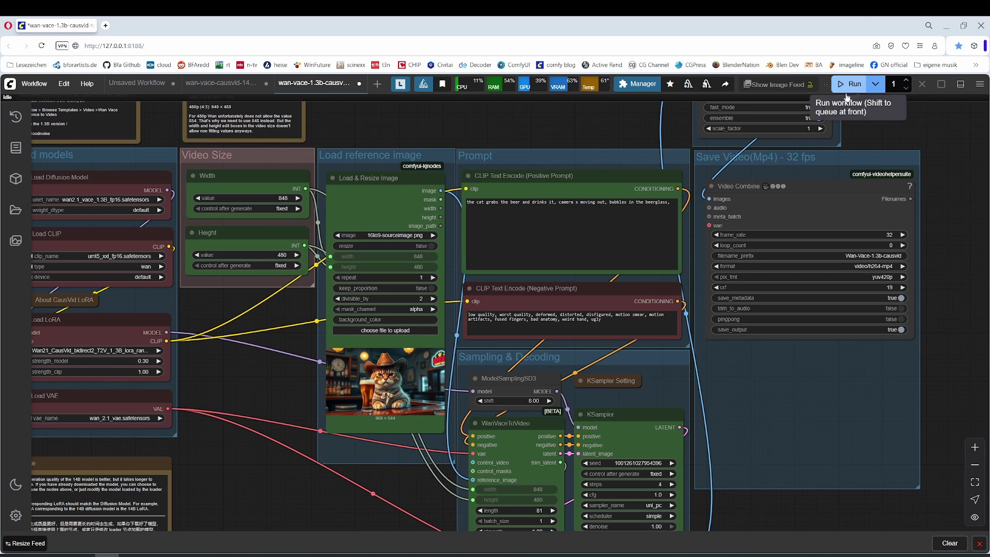
left_click_drag(957, 256, 907, 252)
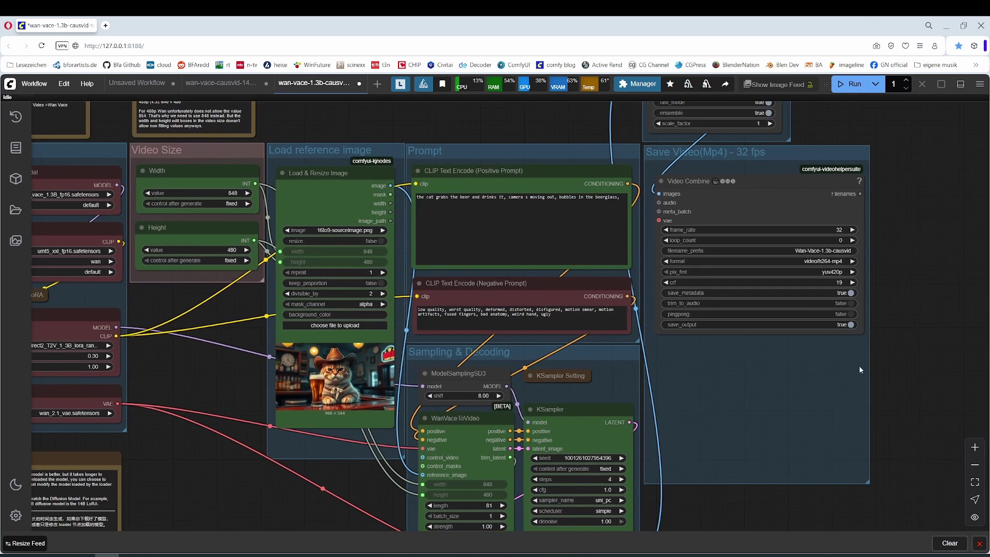
scroll(361, 320, "down", 3)
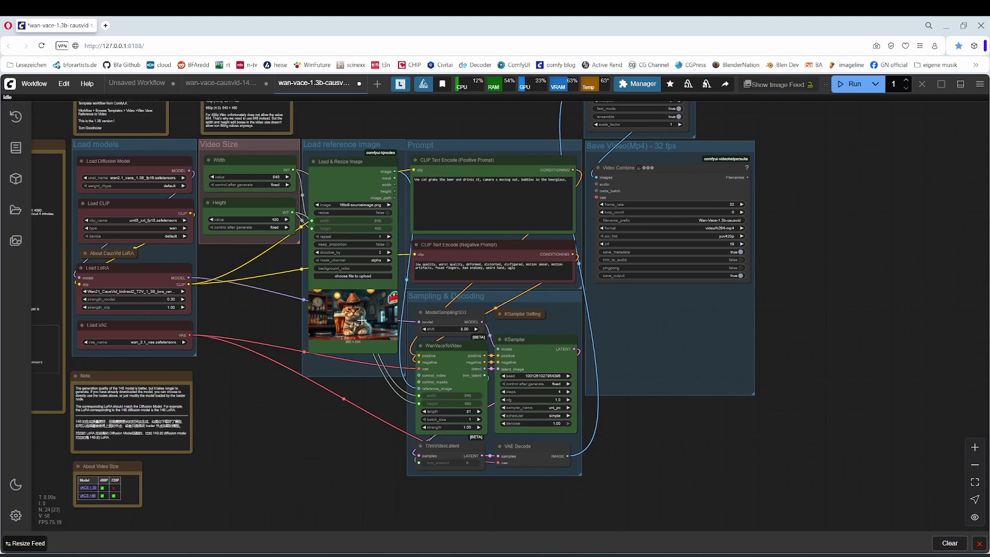
Step: Check the workflow for missing custom nodes in the Manager, then close it
left_click(642, 88)
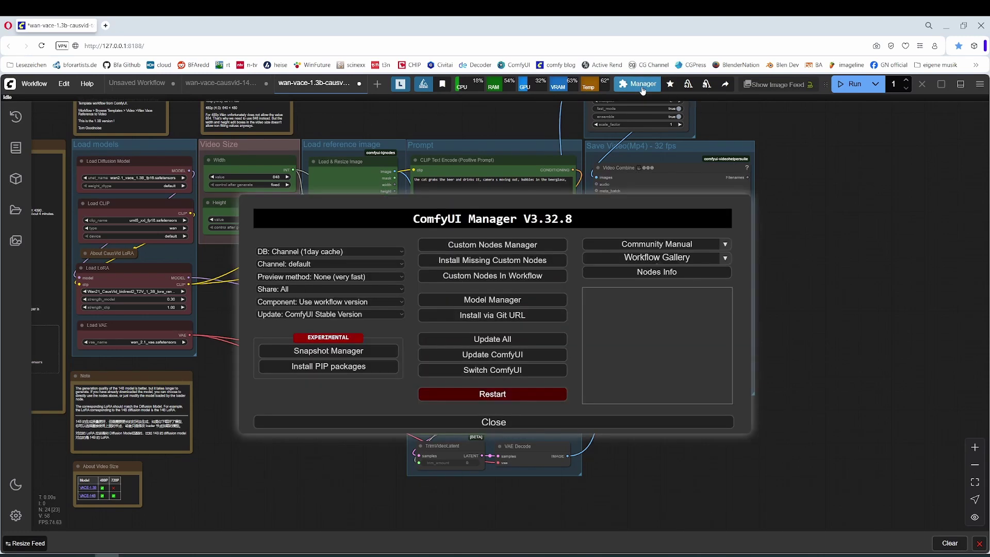
left_click(523, 261)
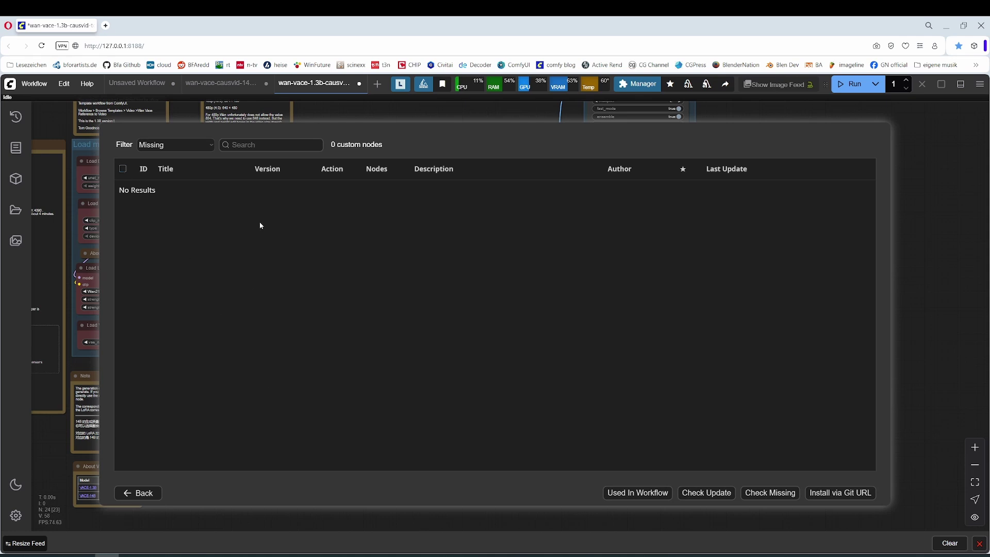
left_click(144, 496)
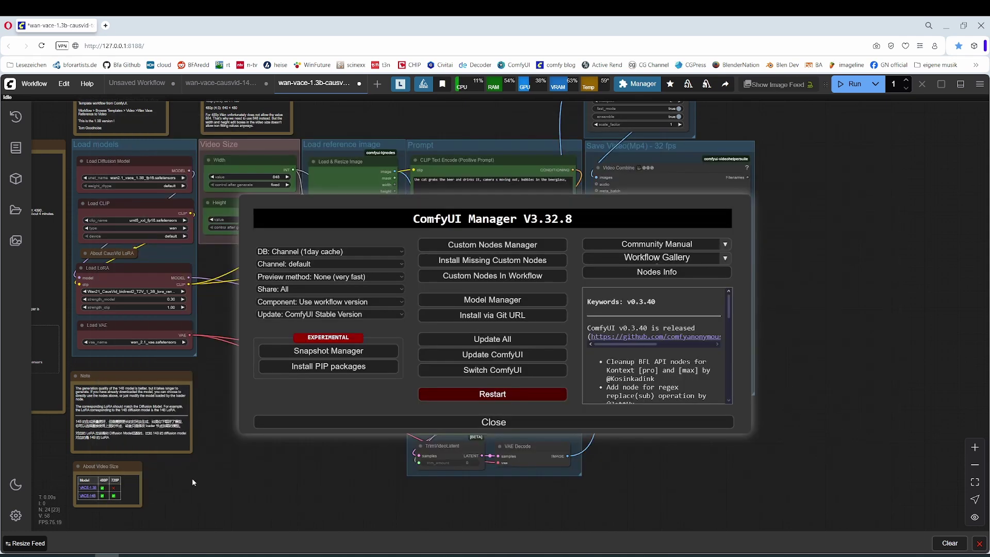
left_click(503, 423)
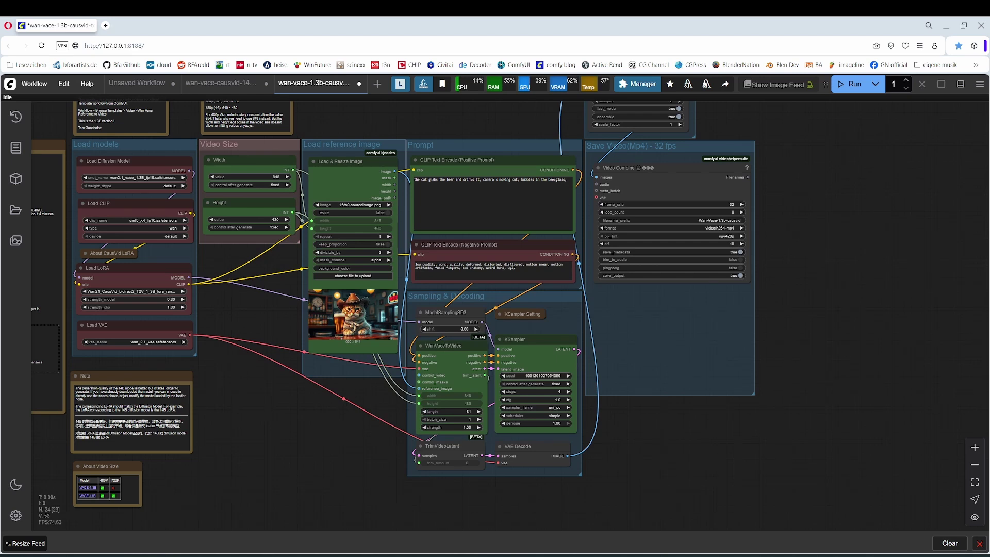
Step: Pan the graph toward the model loaders and the notes
left_click_drag(220, 450, 380, 452)
scroll(392, 404, "up", 3)
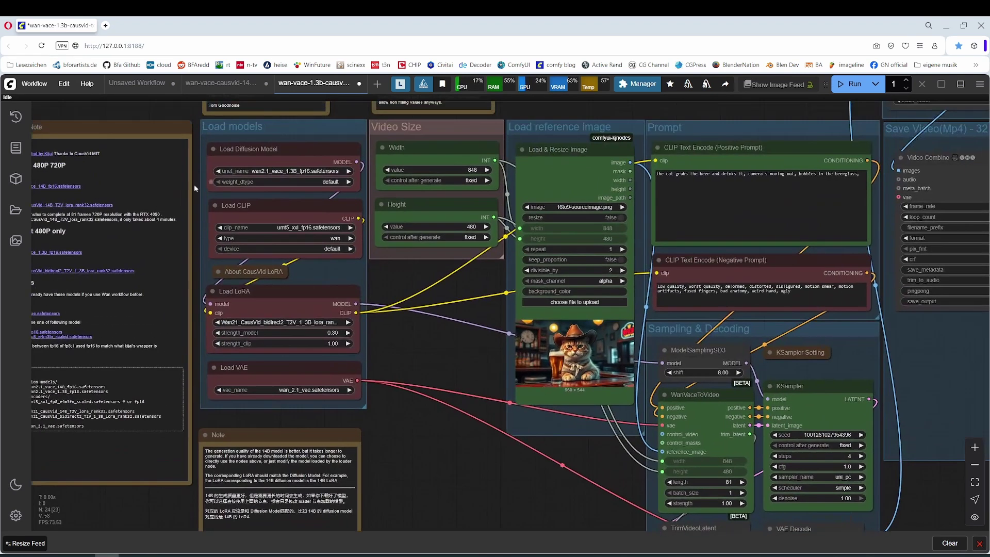
left_click_drag(215, 136, 278, 156)
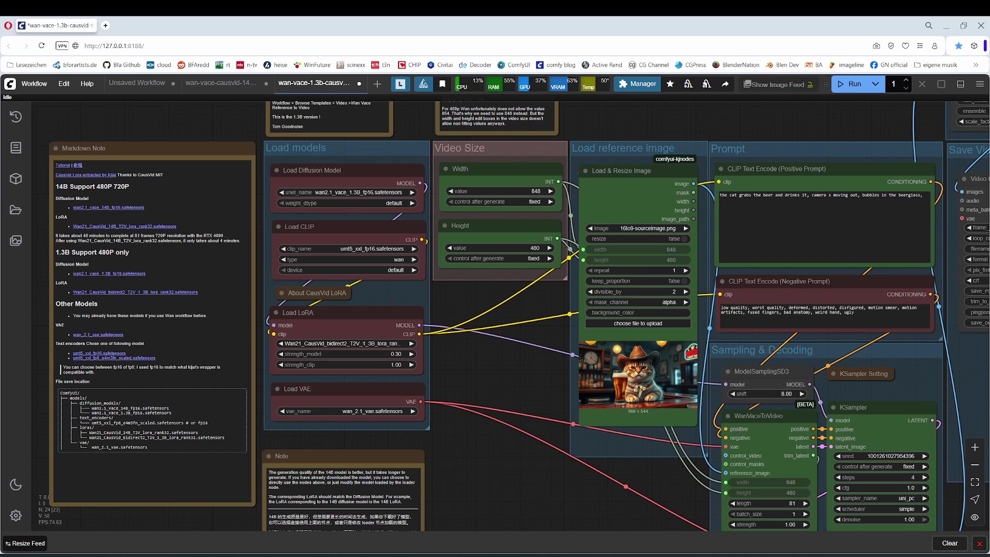
Step: In the unsaved workflow tab, load the Video template 'Wan VACE Reference to Video'
left_click(137, 83)
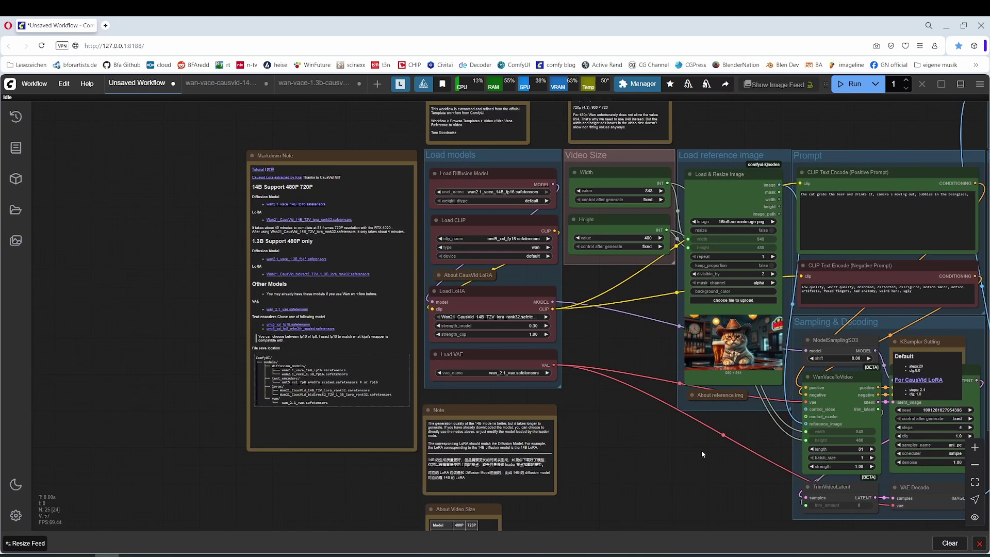
left_click(42, 88)
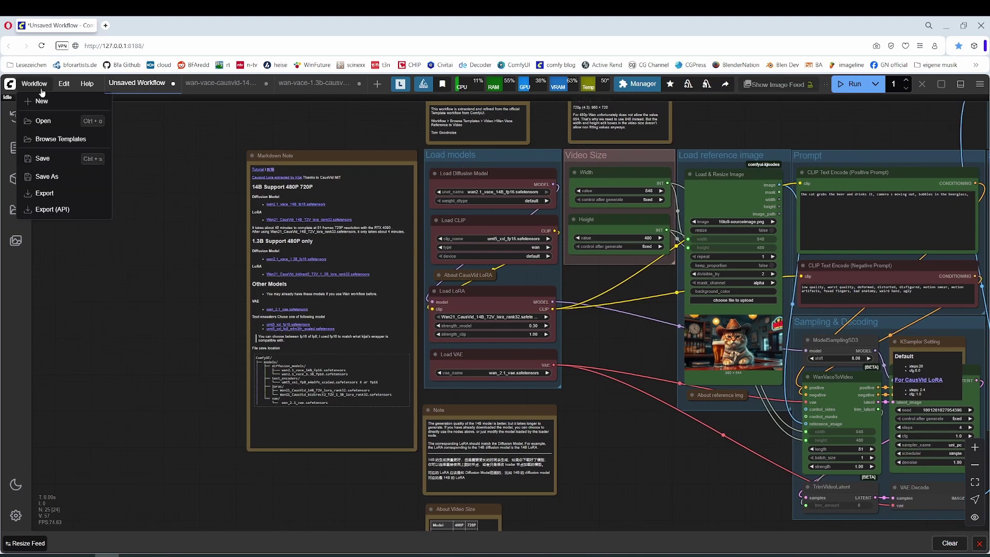
left_click(61, 138)
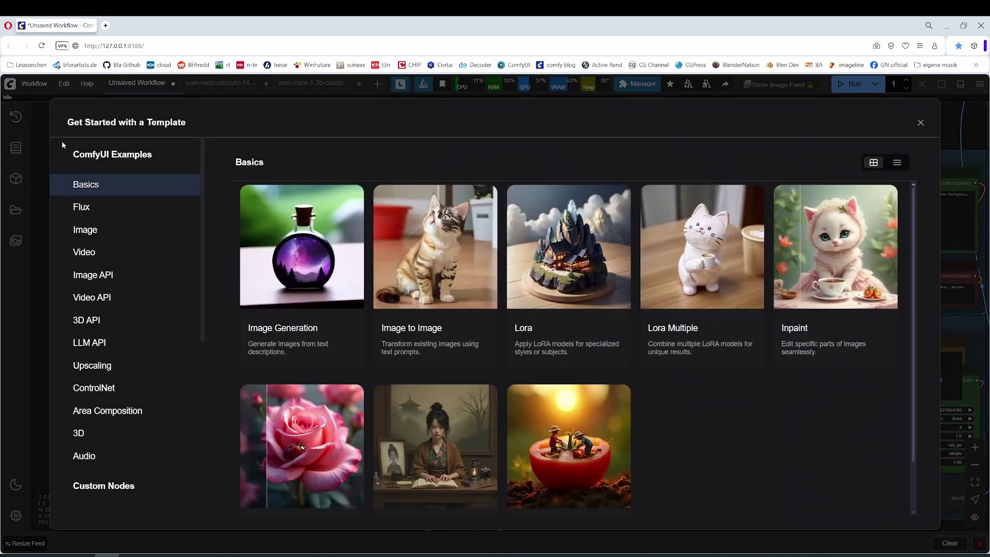
left_click(90, 255)
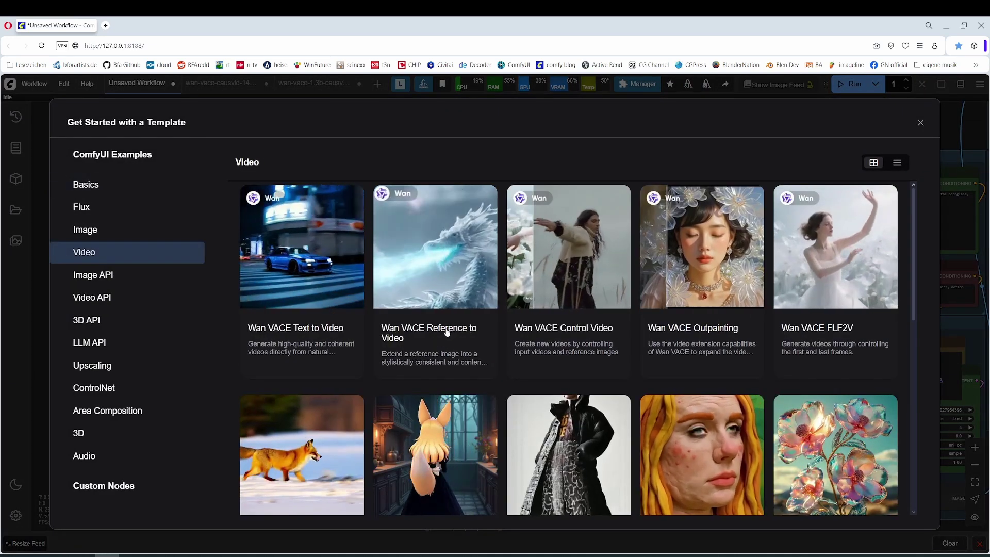
left_click(428, 333)
Step: Pan and zoom around the template graph, including its video saving nodes
scroll(447, 332, "down", 5)
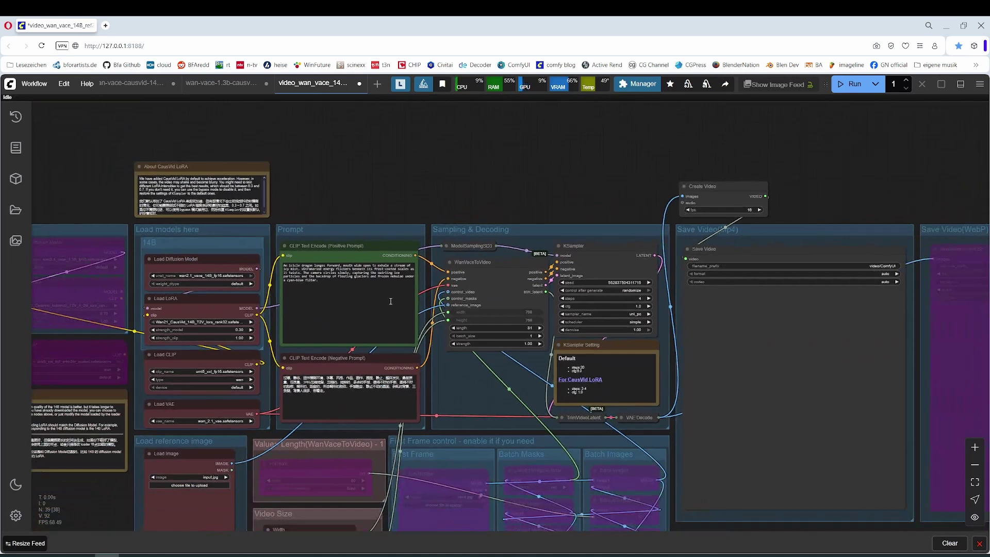
left_click_drag(413, 287, 746, 235)
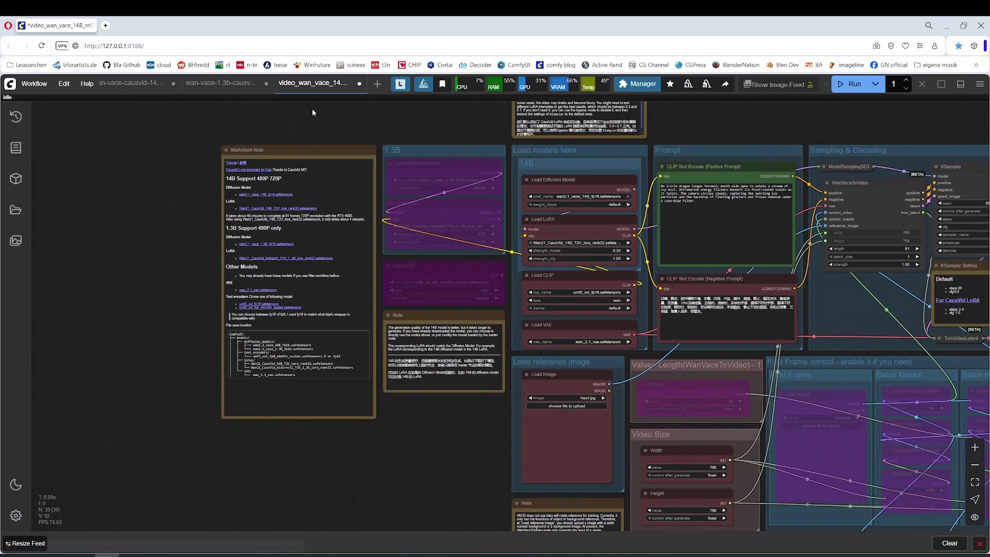
left_click_drag(365, 450, 313, 470)
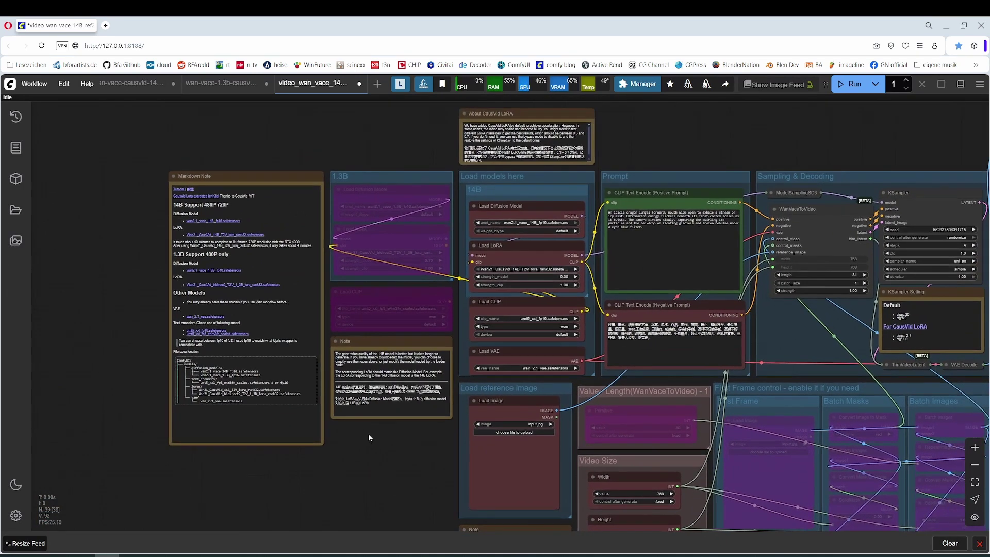
left_click_drag(368, 433, 206, 429)
scroll(224, 413, "down", 2)
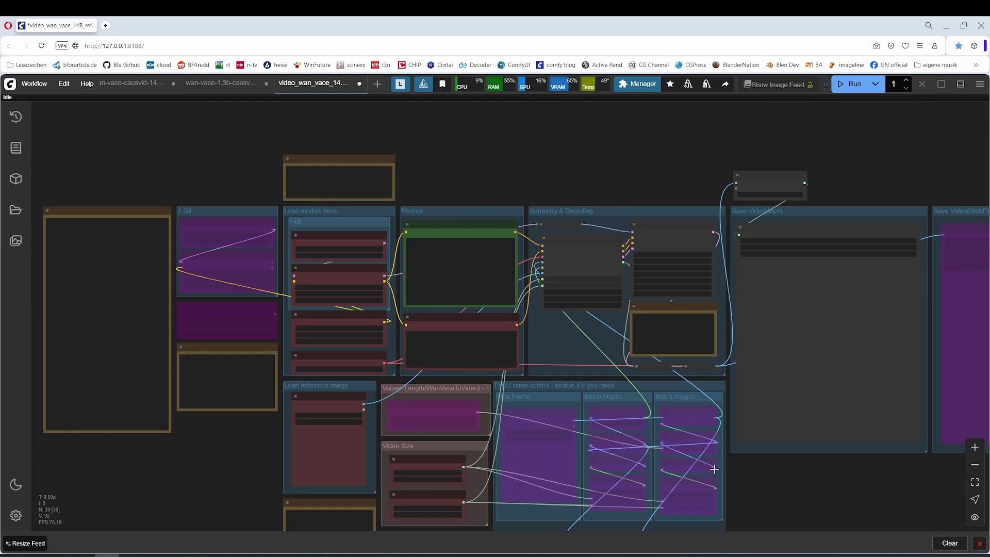
mouse_move(715, 464)
left_mouse_down()
mouse_move(638, 366)
mouse_move(542, 375)
left_mouse_up()
scroll(547, 382, "down", 1)
scroll(603, 410, "up", 5)
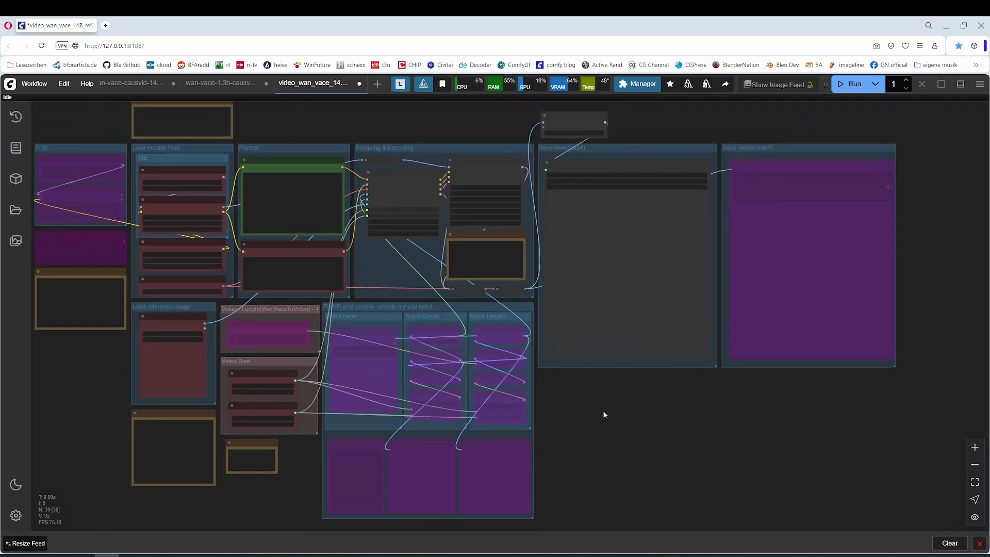
Step: Bring the reference image, models, prompt, sampling and Save Video groups into view, selecting Save Video
left_click_drag(606, 412, 777, 383)
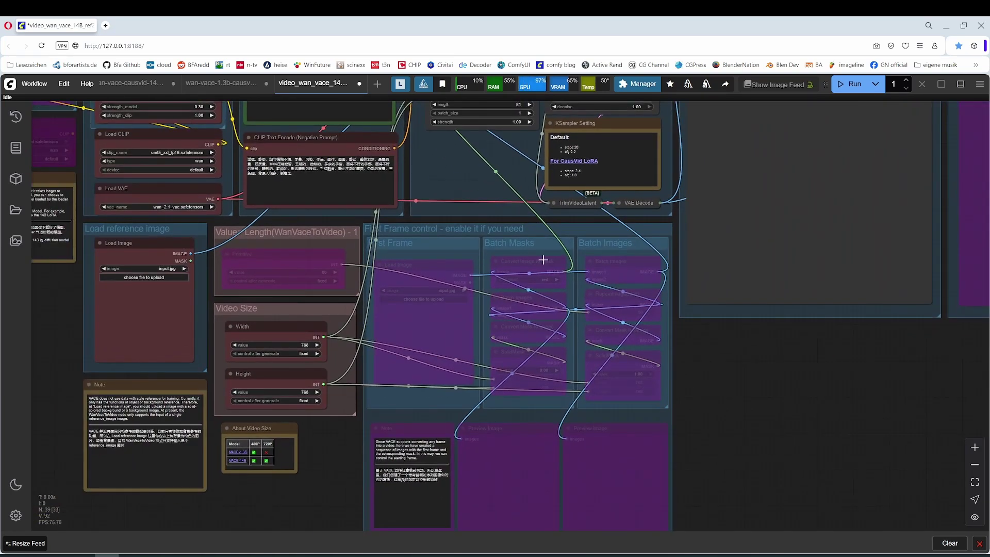
left_click_drag(147, 272, 347, 402)
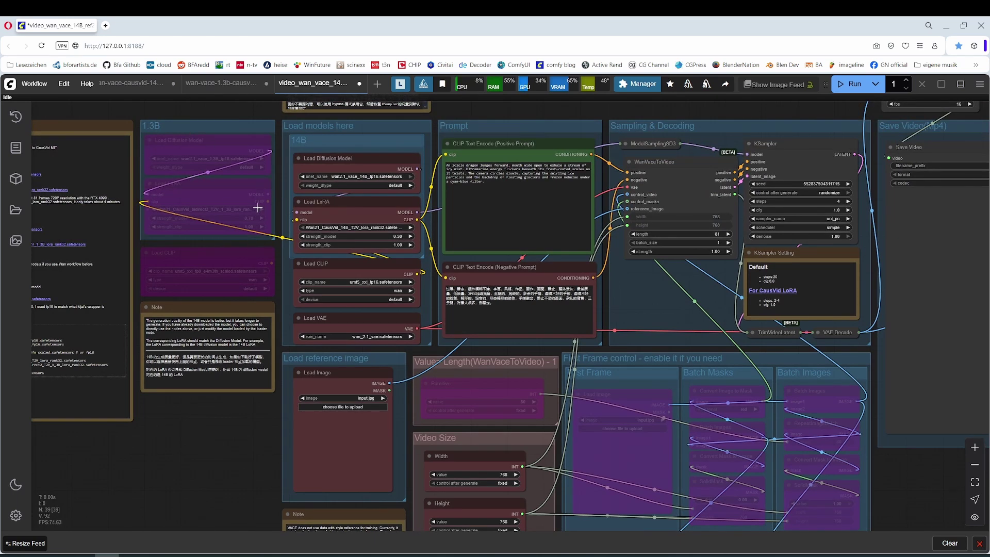
left_click_drag(694, 314, 42, 311)
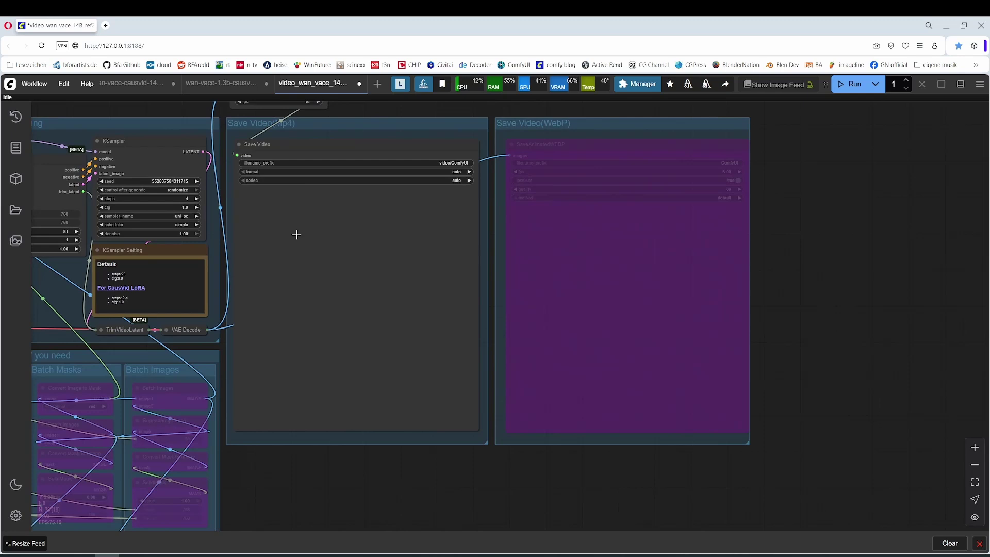
left_click(283, 143)
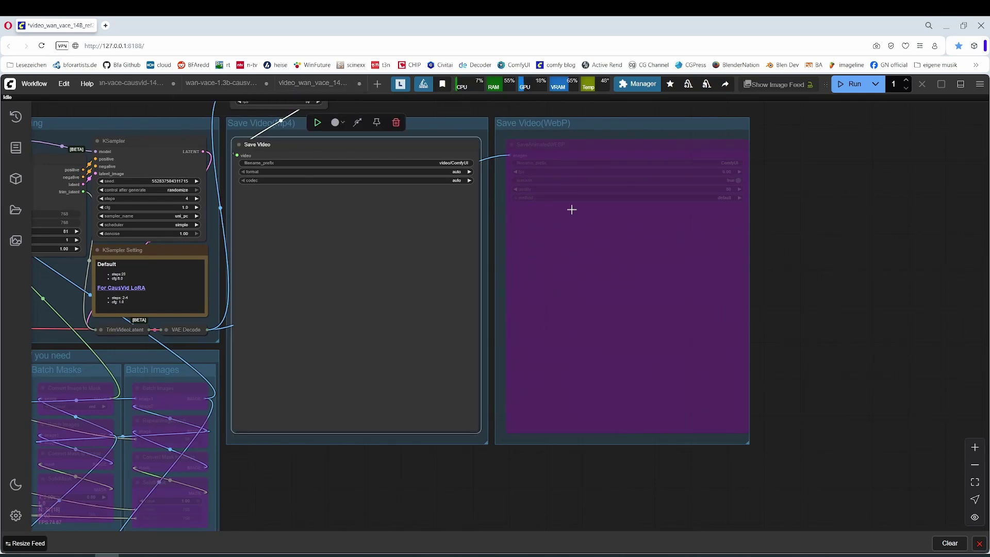
Step: Switch to the 1.3B CausVid workflow, select its Video Combine node, and frame the whole graph
left_click(222, 83)
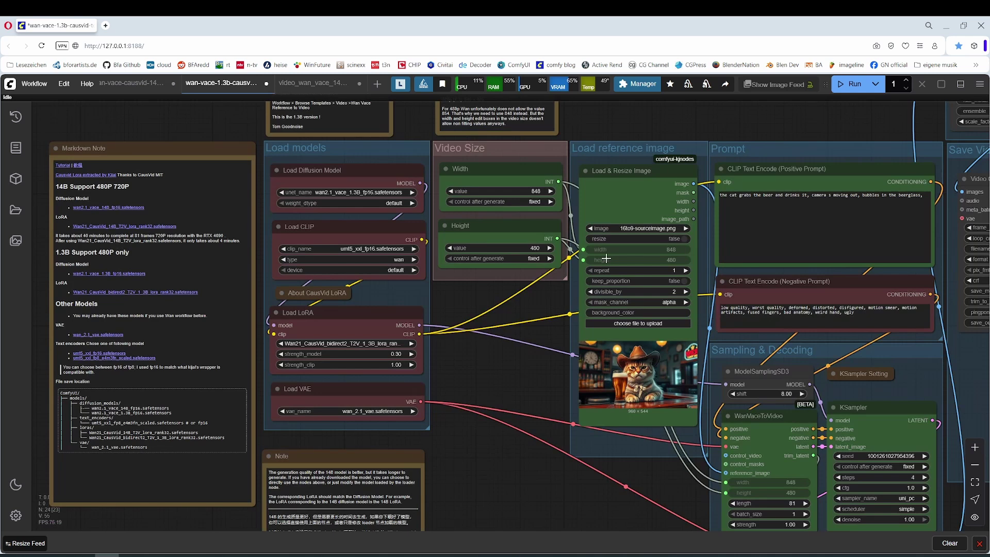
left_click(386, 151)
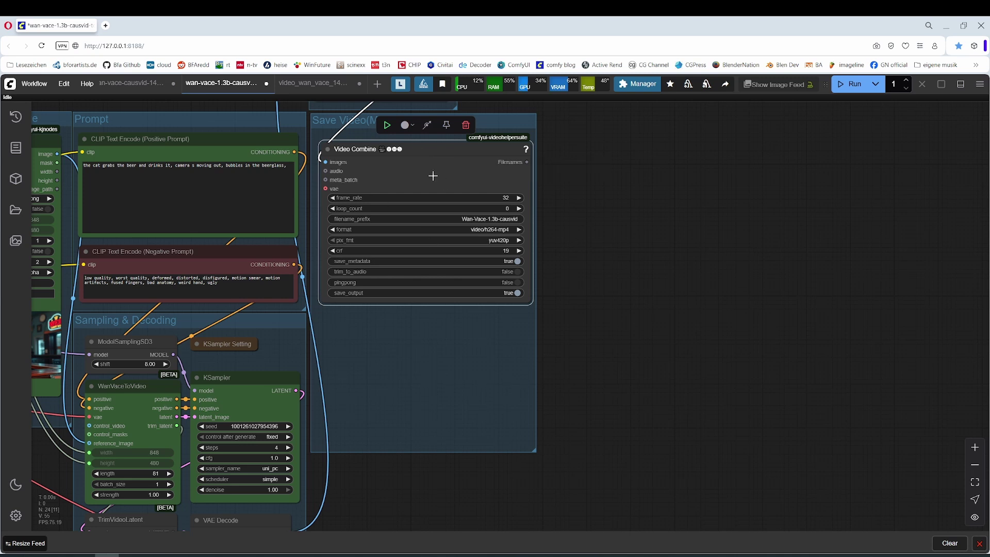
left_click_drag(597, 272, 975, 313)
scroll(516, 309, "down", 3)
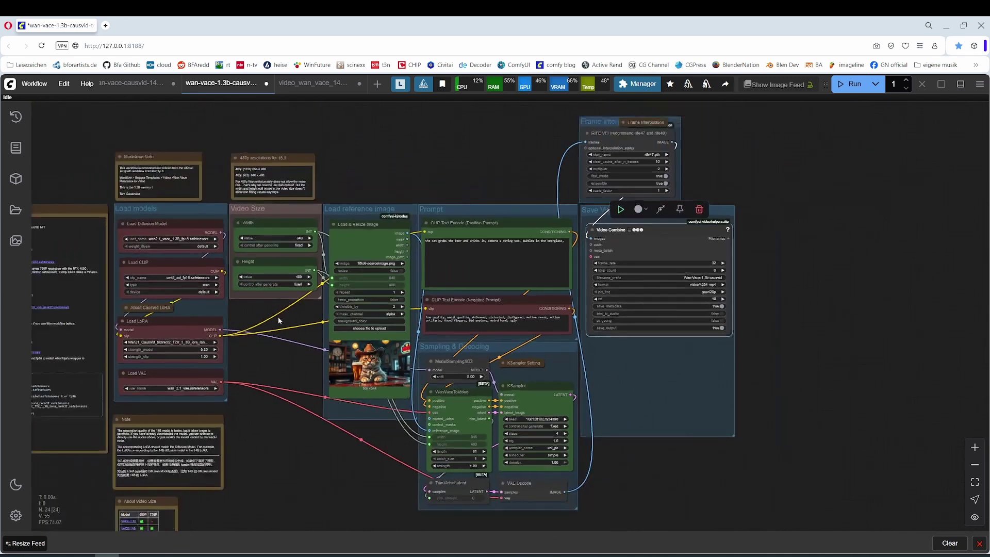
left_click_drag(268, 351, 406, 321)
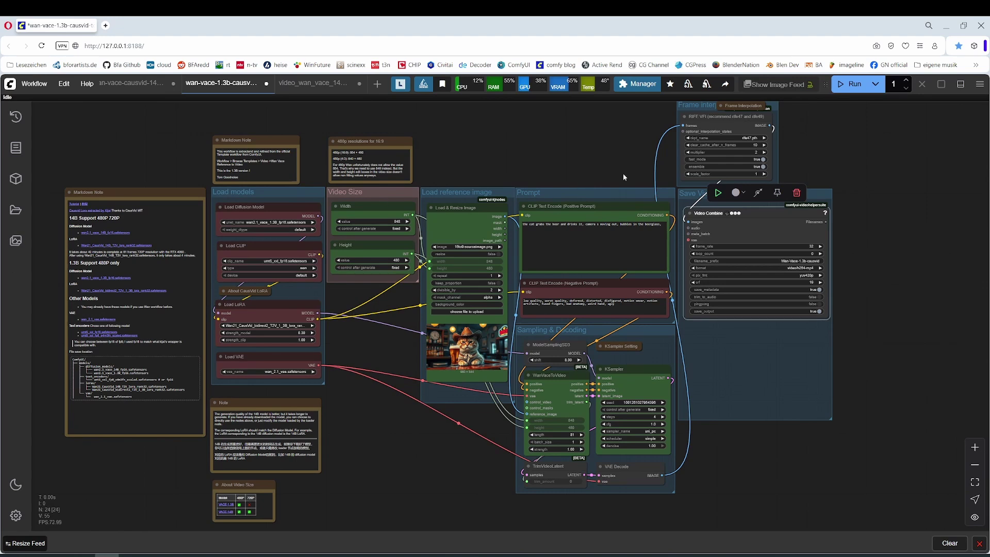
Step: Select the Frame Interpolation group, then shift the graph to deselect it
left_click(895, 168)
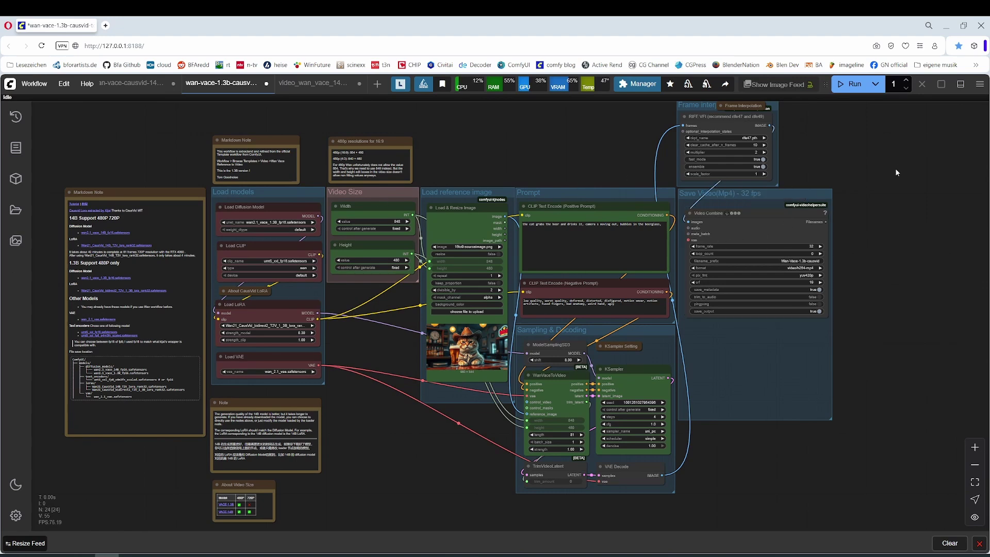
left_click_drag(862, 184, 828, 223)
left_click(671, 144)
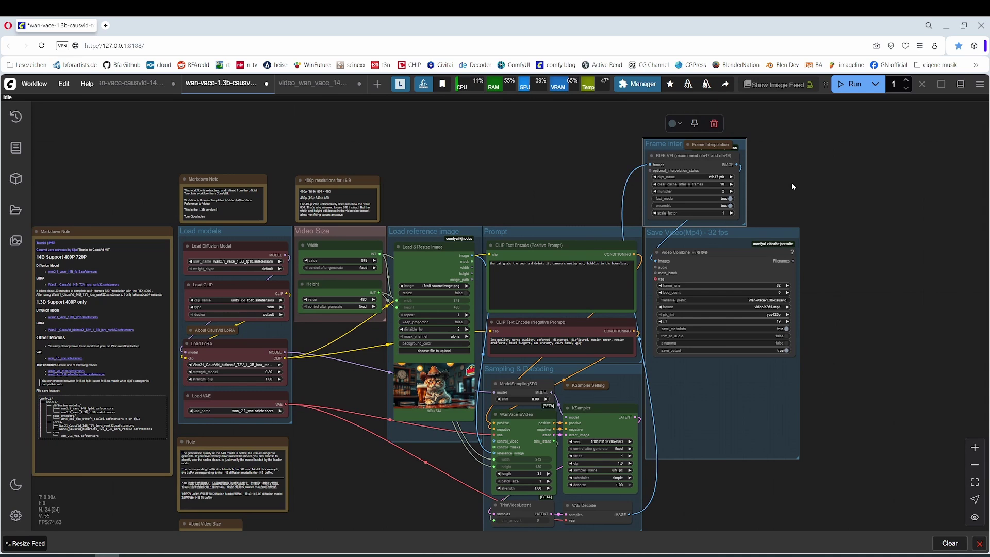
left_click_drag(722, 486, 753, 441)
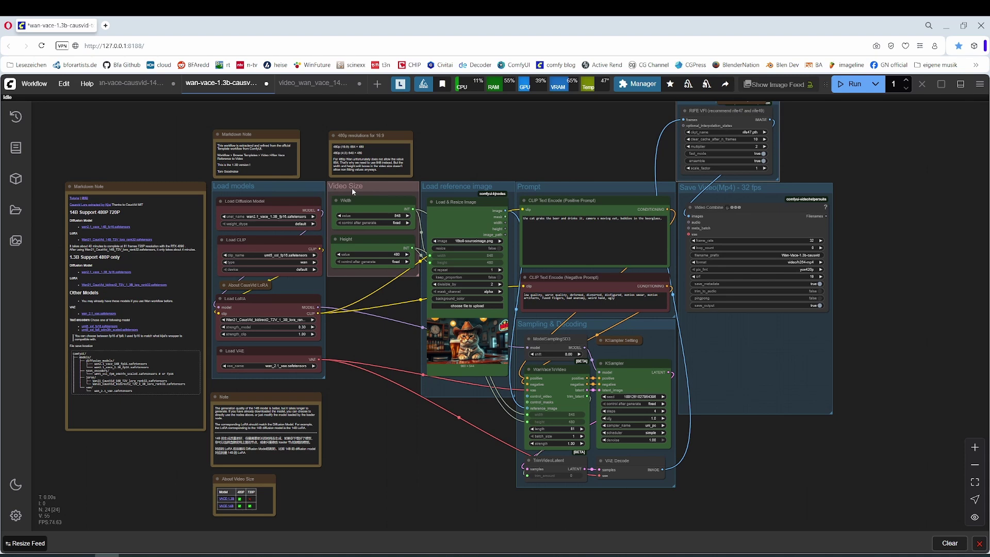
Step: Switch to the 14B CausVid workflow and pan across more of its nodes
left_click(124, 83)
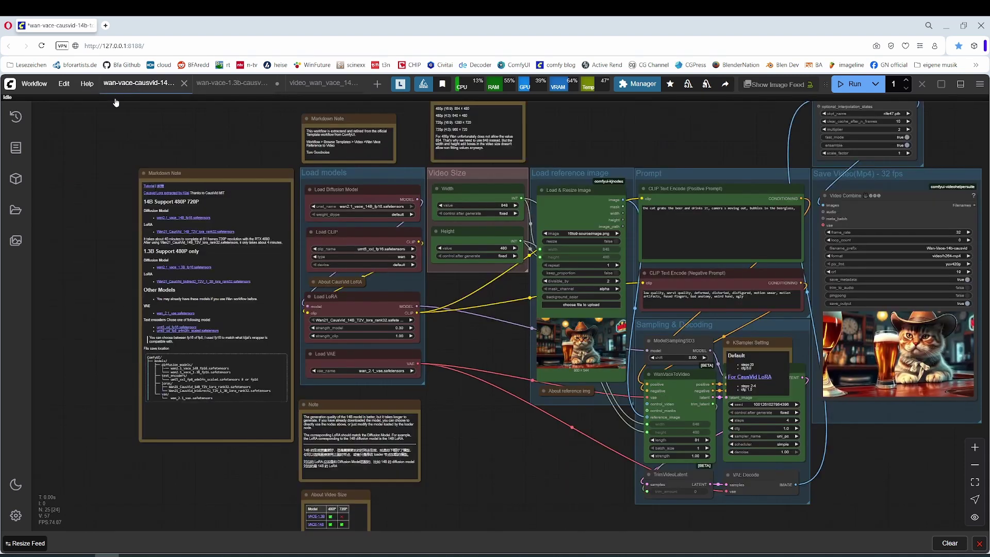
left_click_drag(579, 481, 383, 445)
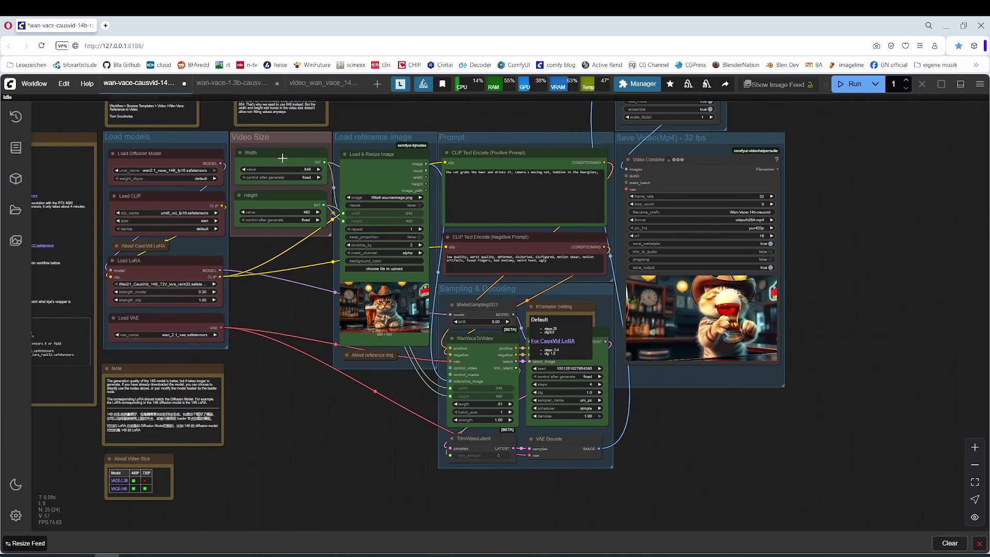
scroll(287, 416, "left", 2)
scroll(286, 415, "up", 1)
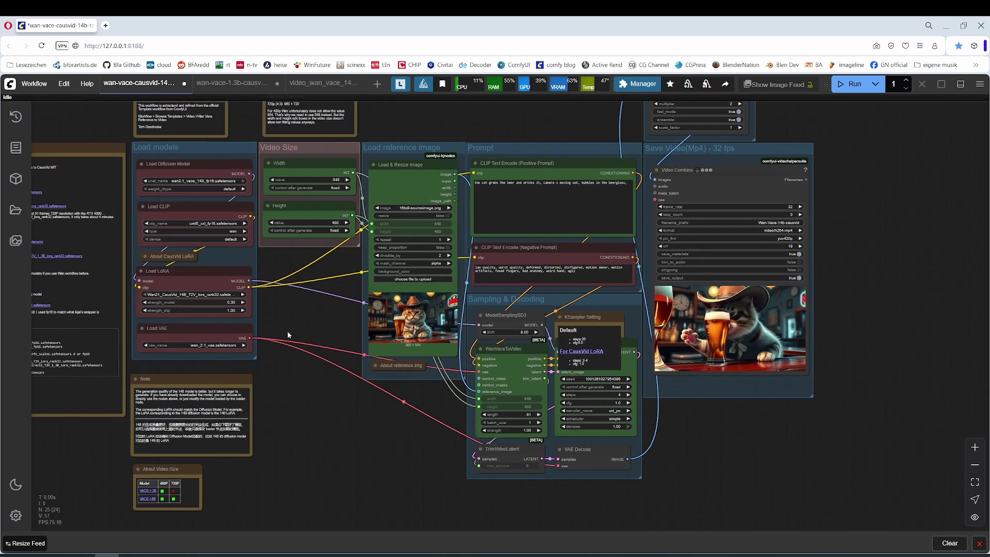
Step: Select the Load Image node in the official 14B reference-to-video workflow, then return to 1.3B
left_click(304, 87)
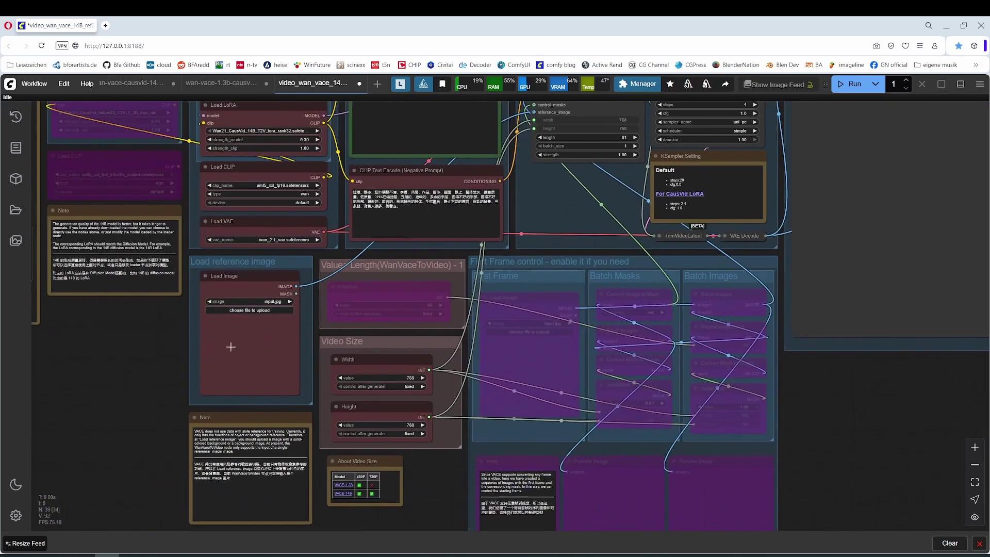
left_click(234, 358)
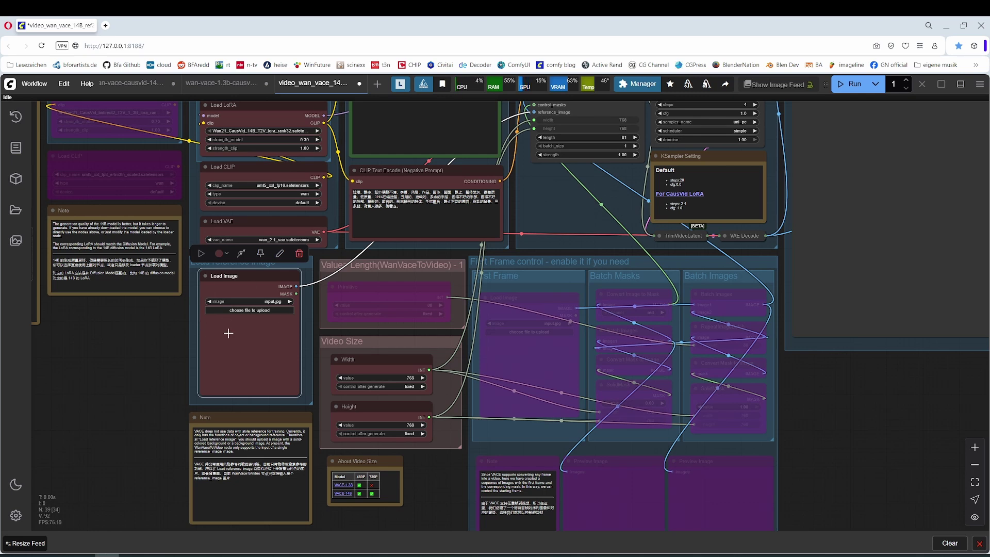
left_click(207, 84)
Step: Pan and zoom the 1.3B graph to view its Video Size settings, Markdown Note and model loaders
left_click_drag(423, 413, 417, 357)
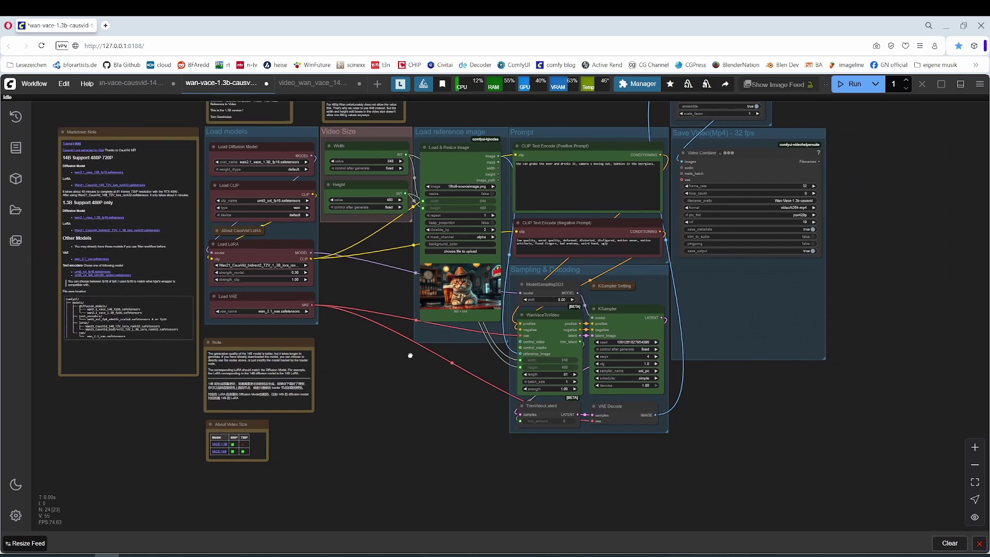
left_click_drag(422, 315, 262, 333)
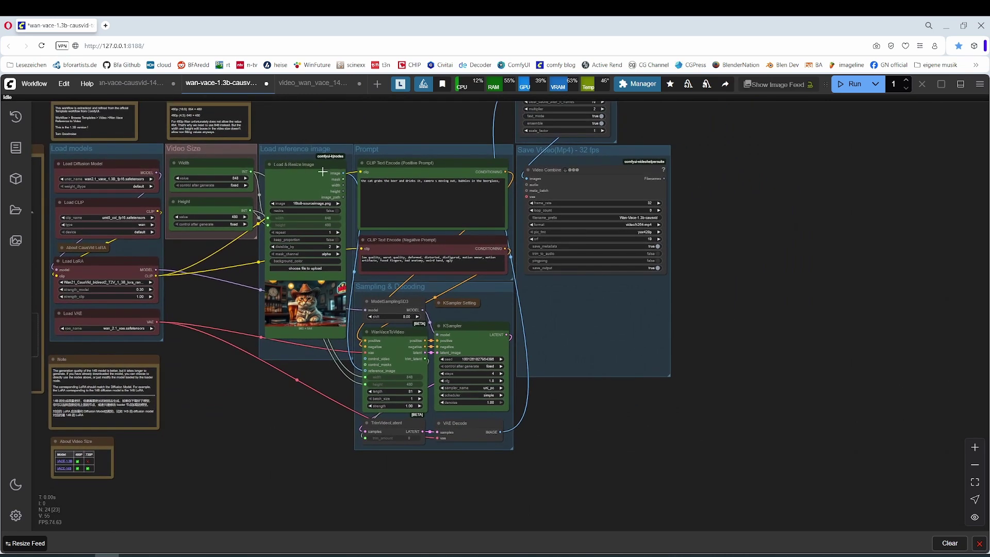
left_click_drag(215, 294, 241, 363)
scroll(240, 155, "up", 5)
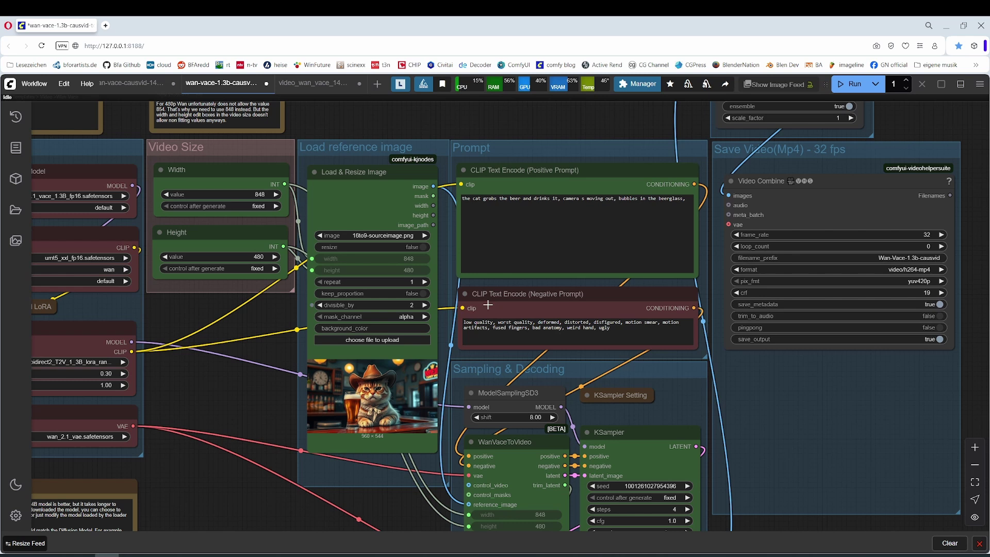
scroll(487, 305, "down", 5)
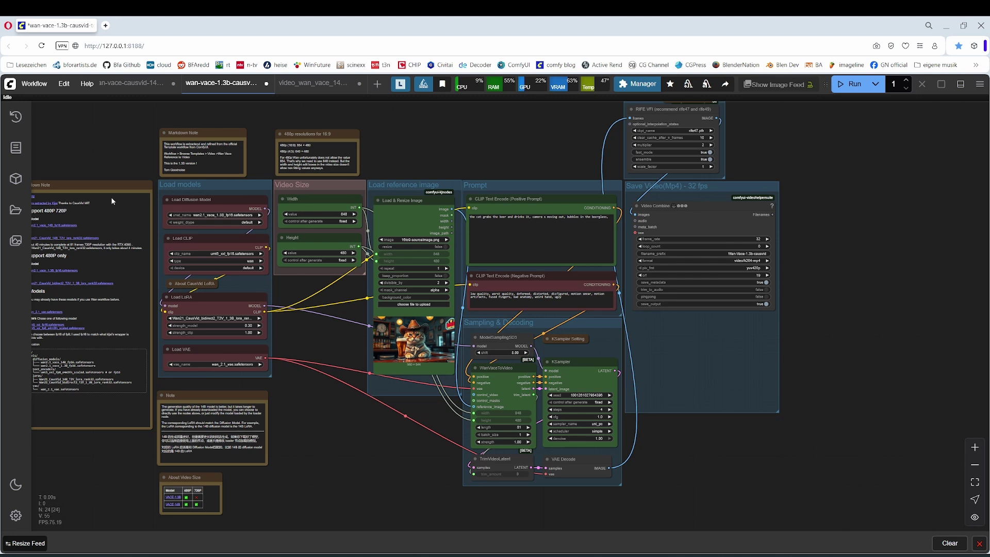
left_click_drag(100, 191, 251, 180)
scroll(159, 190, "up", 6)
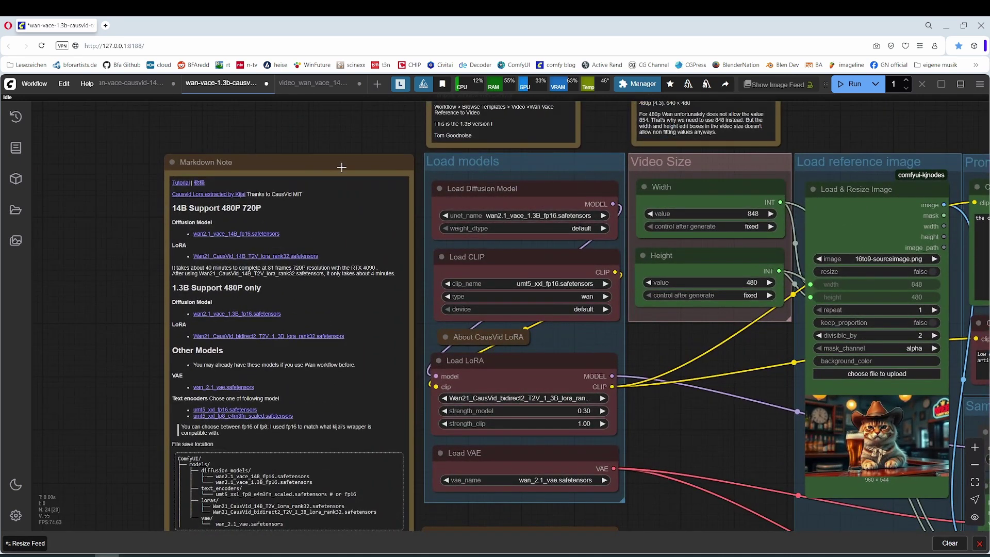
left_click_drag(341, 167, 171, 214)
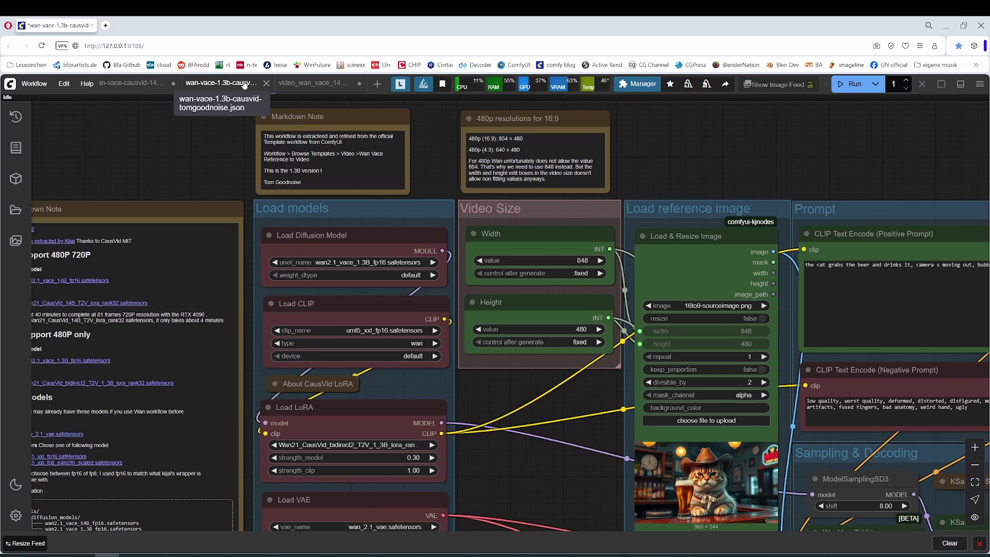
left_click(298, 90)
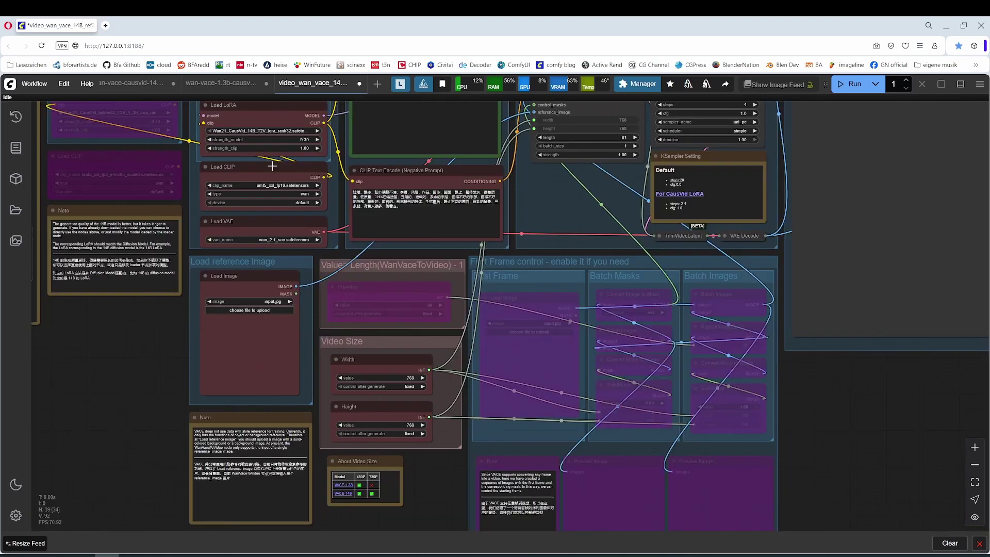
left_click_drag(273, 166, 114, 264)
scroll(299, 405, "down", 3)
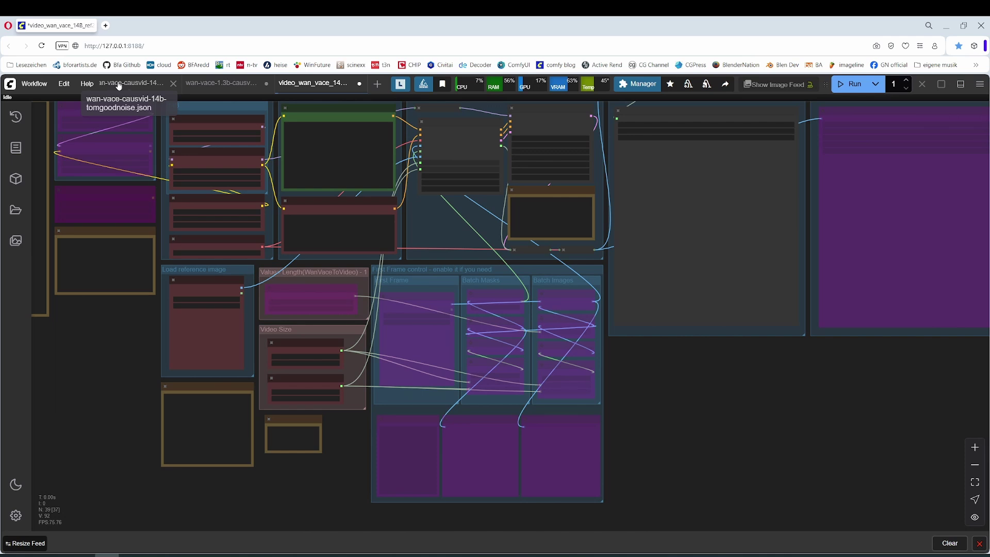
left_click(131, 83)
left_click_drag(357, 422, 470, 433)
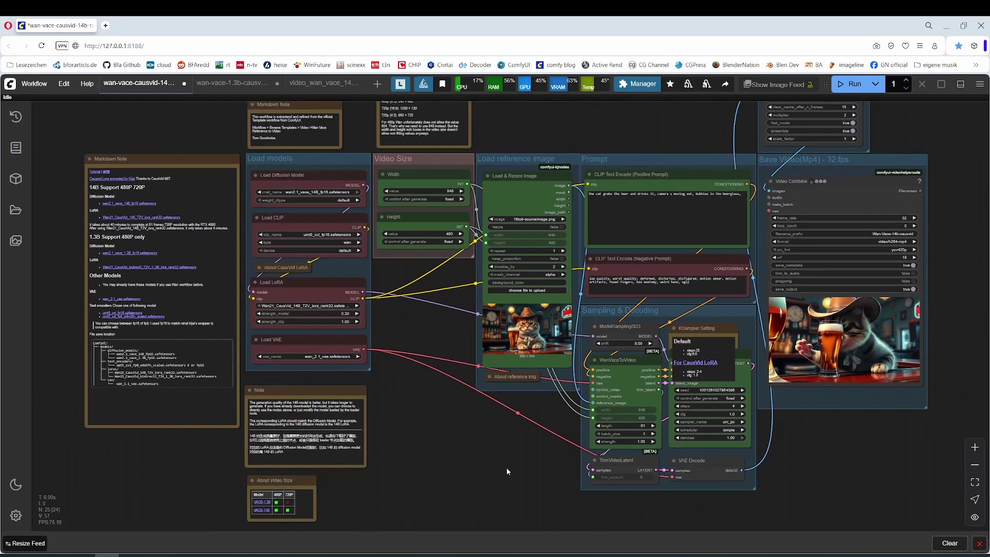
left_click(321, 82)
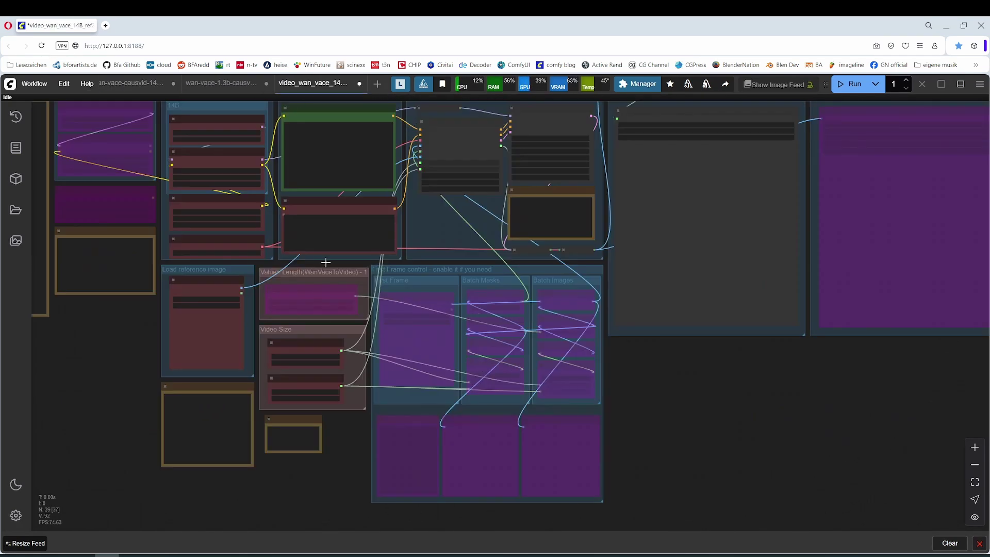
scroll(331, 283, "down", 2)
scroll(331, 284, "up", 1)
left_click_drag(619, 303, 677, 370)
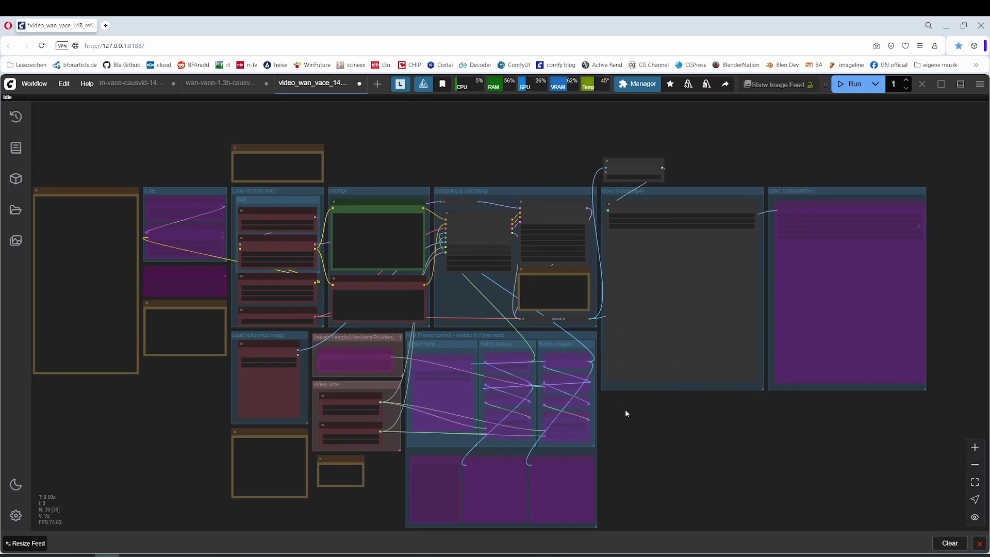
scroll(626, 413, "down", 1)
scroll(626, 413, "right", 1)
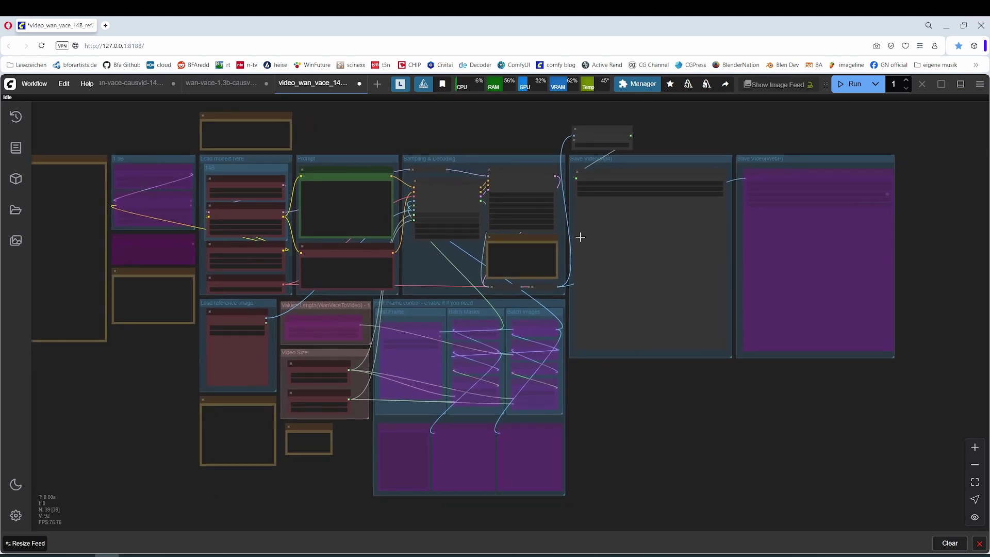
scroll(665, 411, "up", 5)
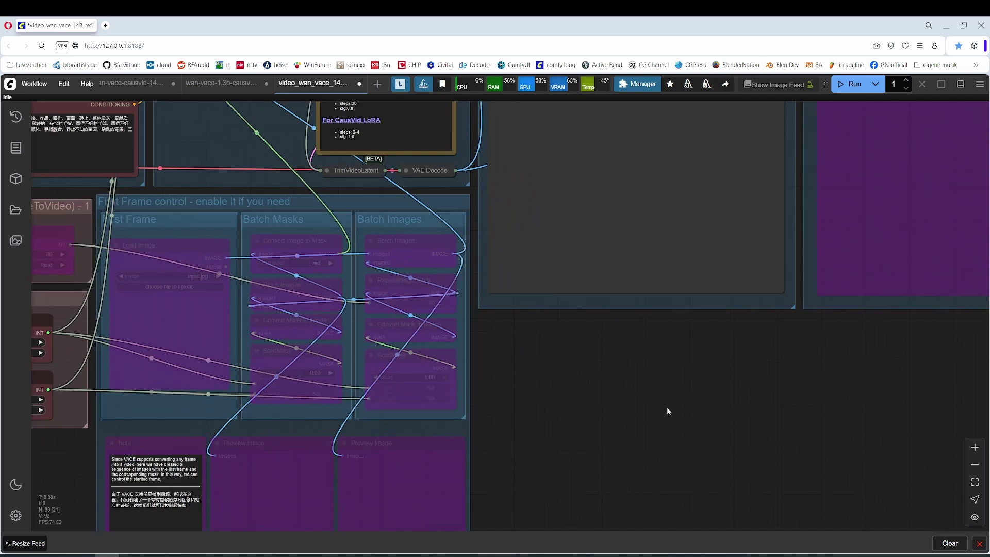
scroll(601, 411, "left", 5)
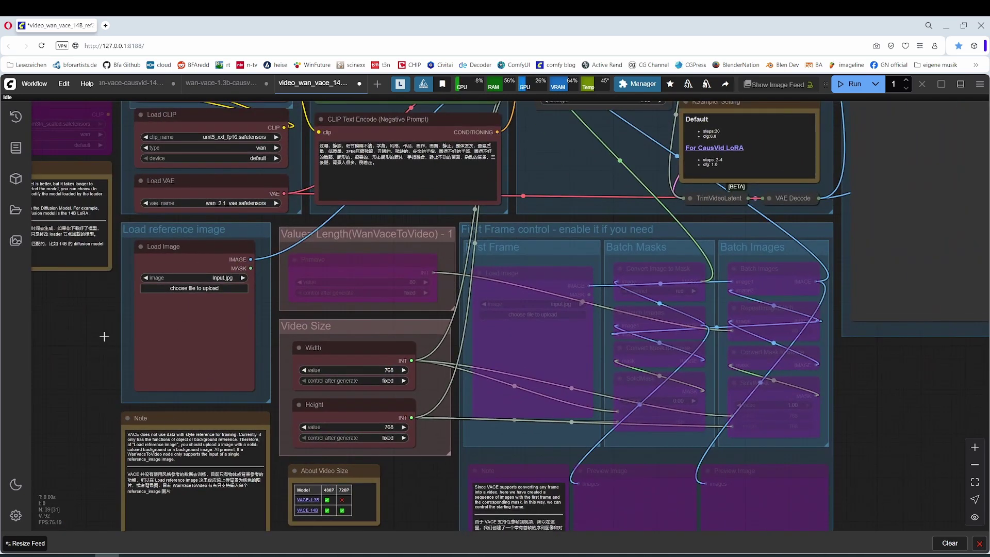
left_click_drag(105, 336, 731, 362)
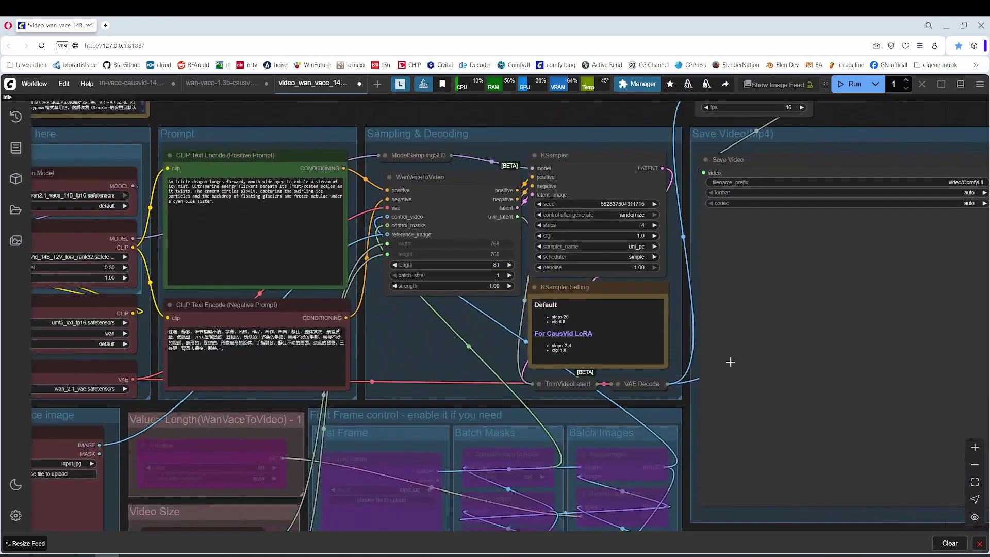
Step: Switch to the wan-vace-1.3b-causvid tab and frame the Load models group
left_click(217, 84)
scroll(490, 459, "down", 4)
left_click_drag(489, 459, 245, 323)
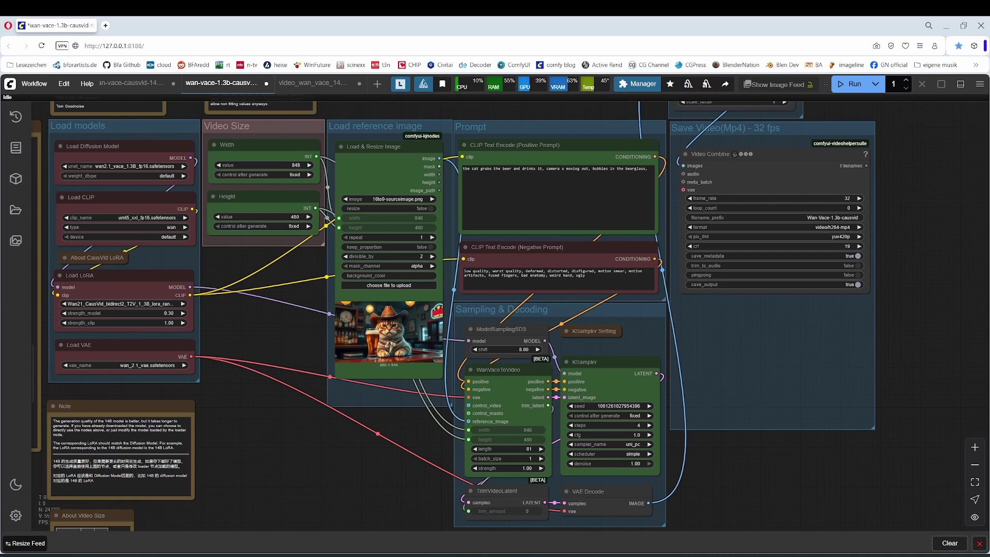
left_click_drag(215, 294, 309, 290)
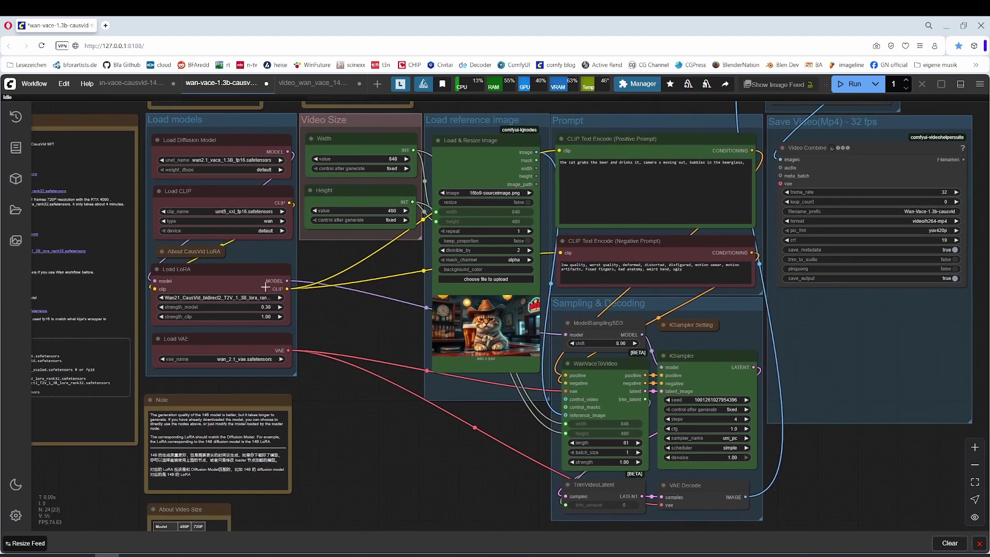
scroll(220, 287, "up", 2)
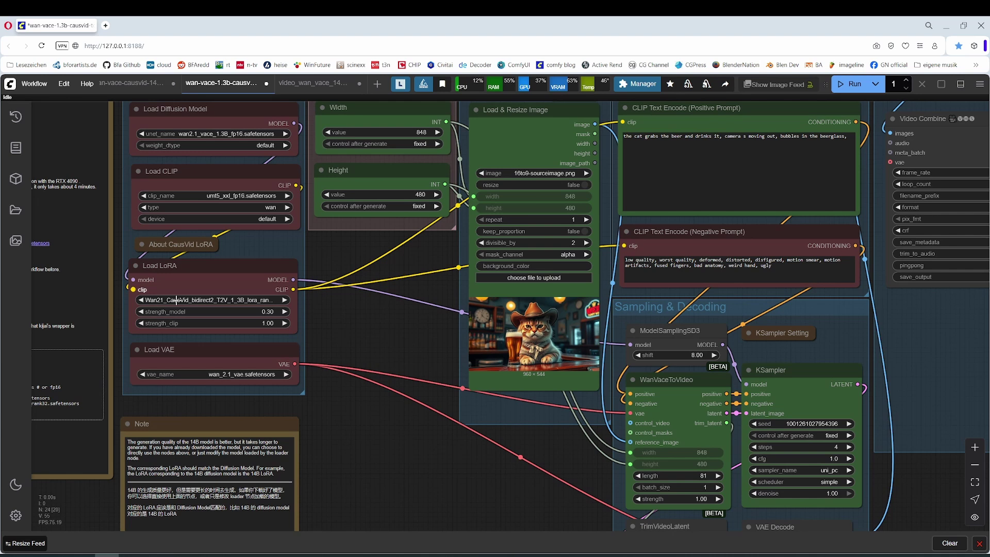
left_click_drag(383, 295, 431, 311)
scroll(403, 308, "down", 2)
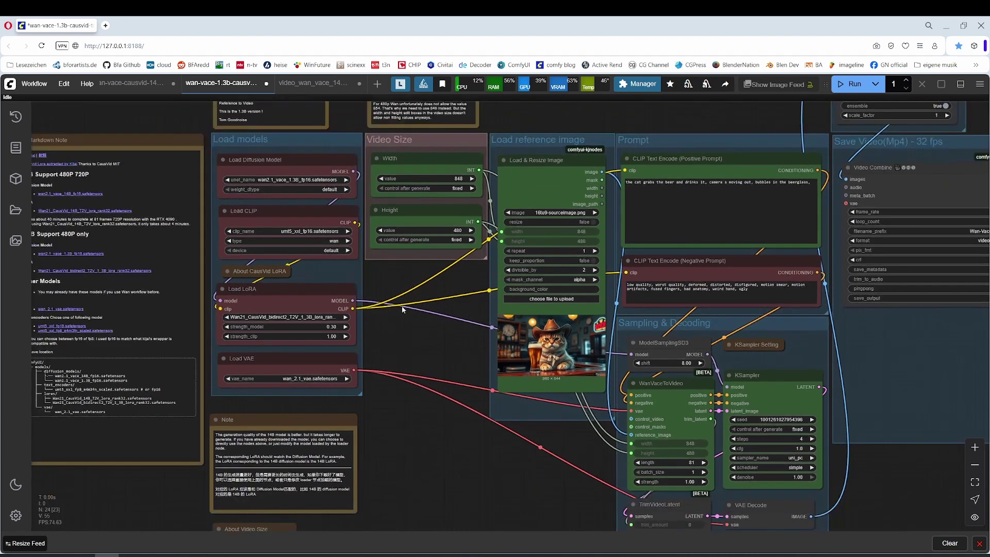
left_click_drag(403, 310, 404, 309)
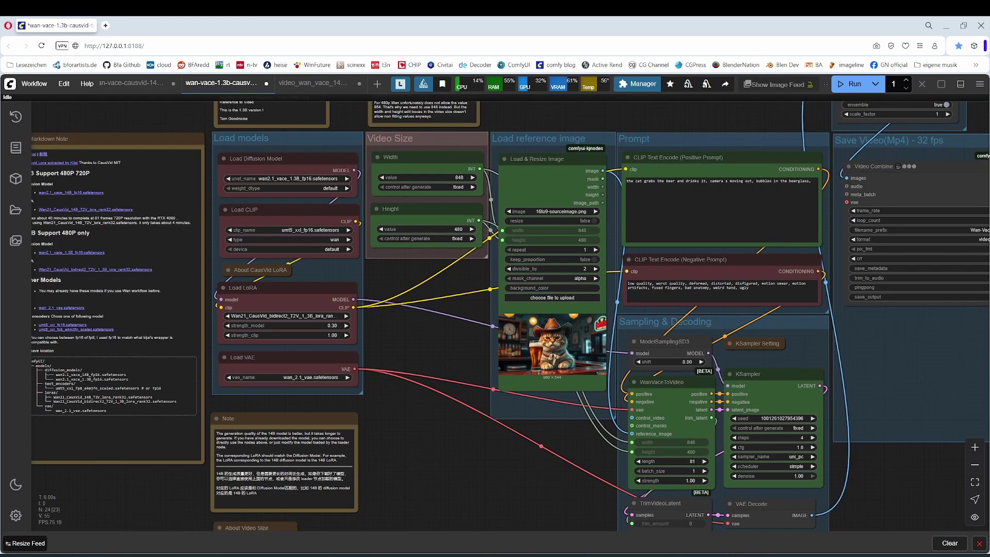
Step: Inspect the Load LoRA node options, then expand and collapse the KSampler Setting note
right_click(298, 294)
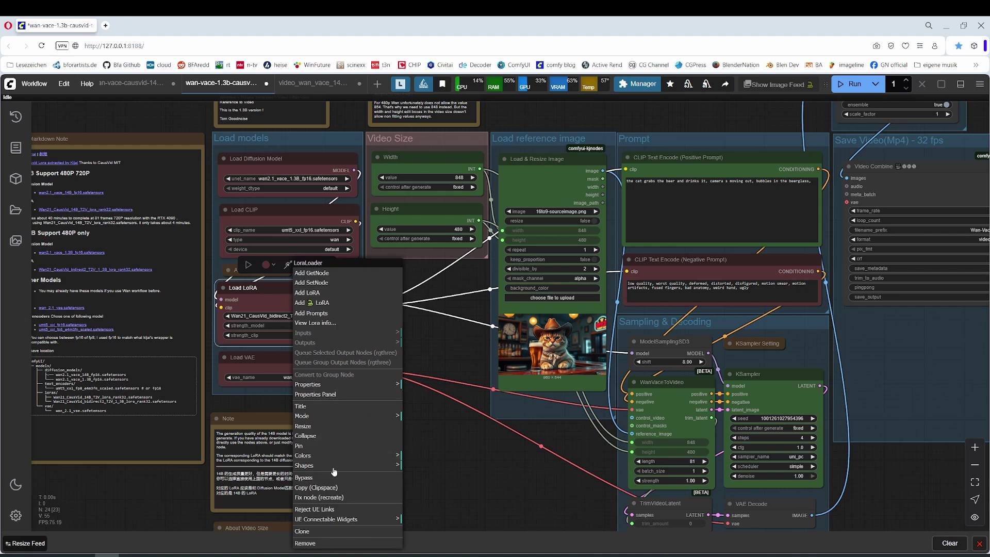
left_click(412, 439)
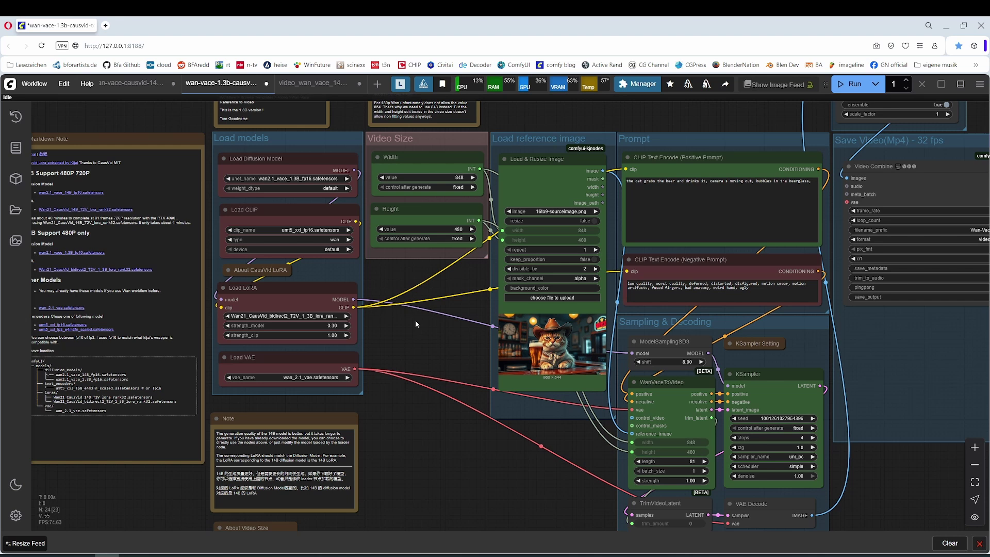
scroll(626, 345, "right", 5)
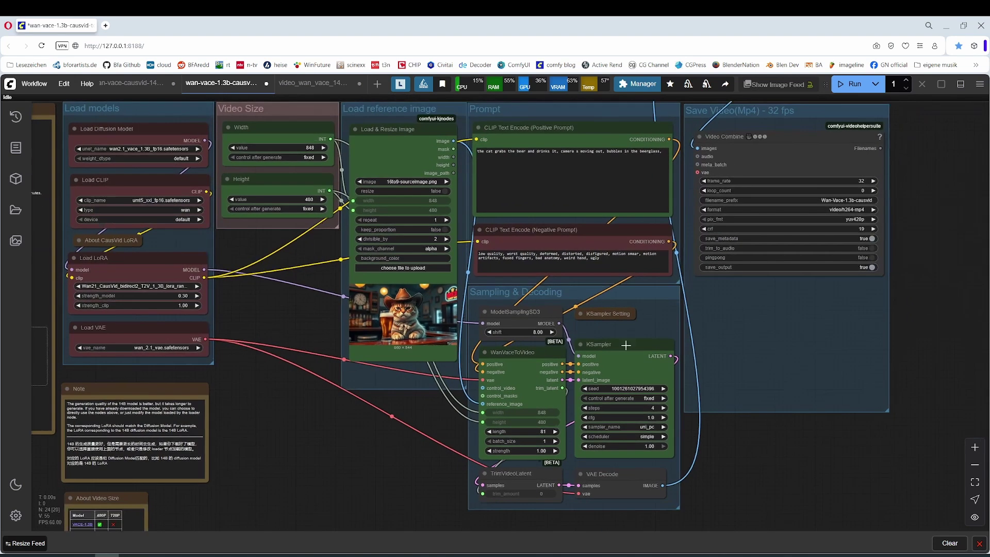
left_click(582, 314)
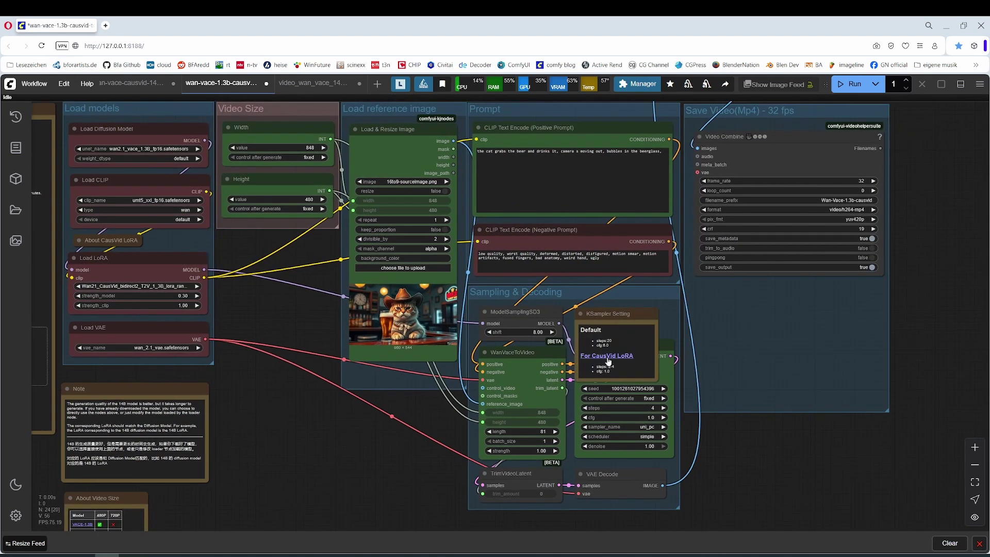
left_click(580, 314)
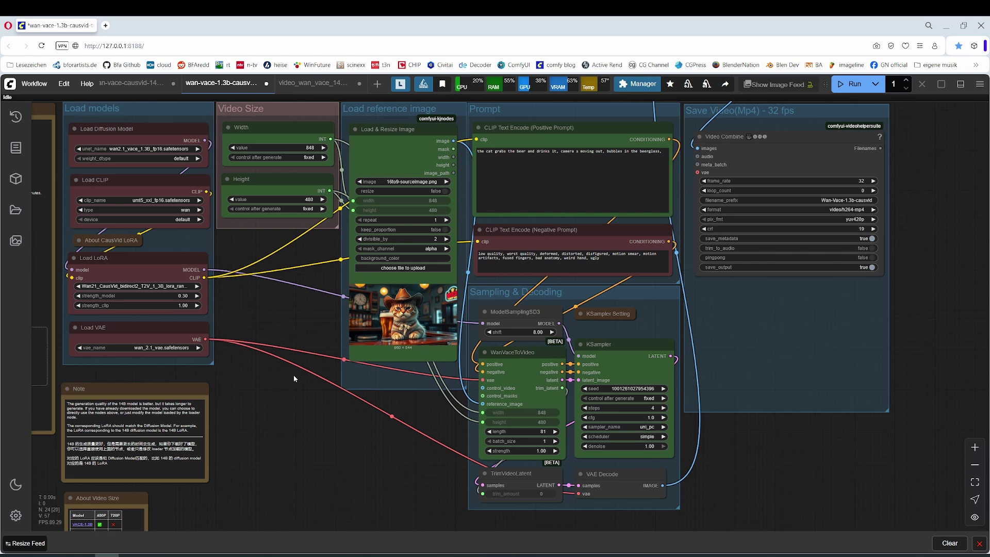
left_click_drag(279, 352, 359, 371)
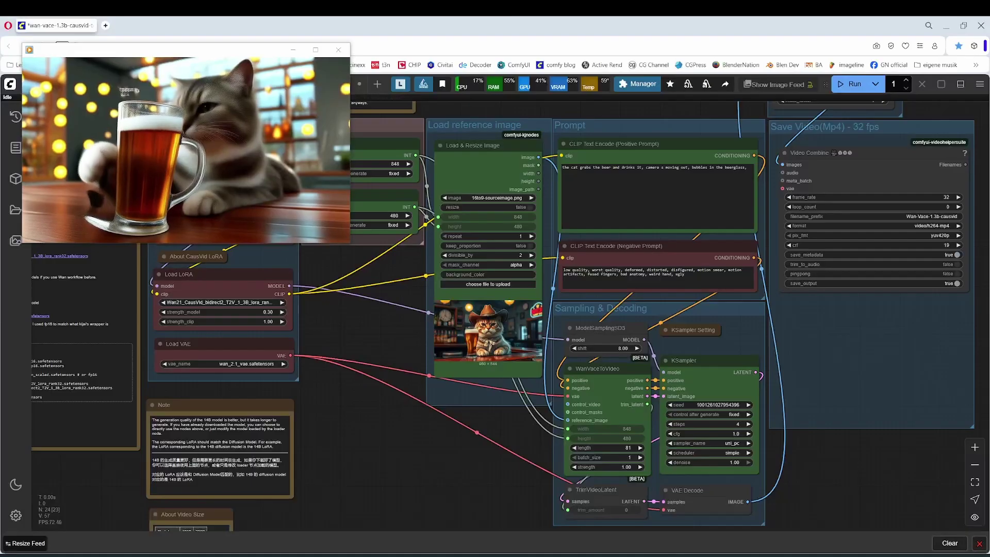
Step: Move the output folder window up and to the right beside the player
left_click_drag(350, 275, 786, 81)
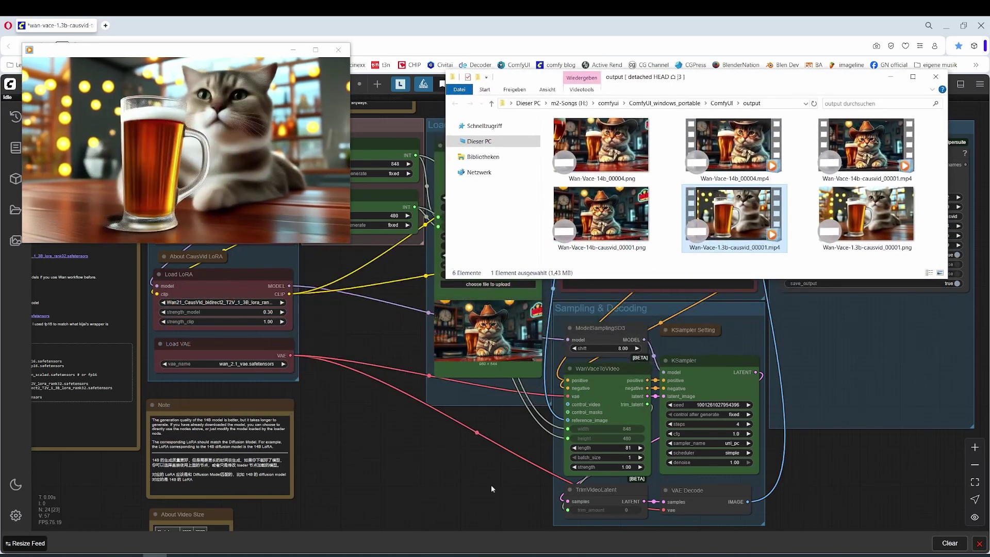
Step: Play Wan-Vace-14b-causvid_00001 and Wan-Vace-14b_00004, then switch back to the 14B CausVid clip
double_click(864, 149)
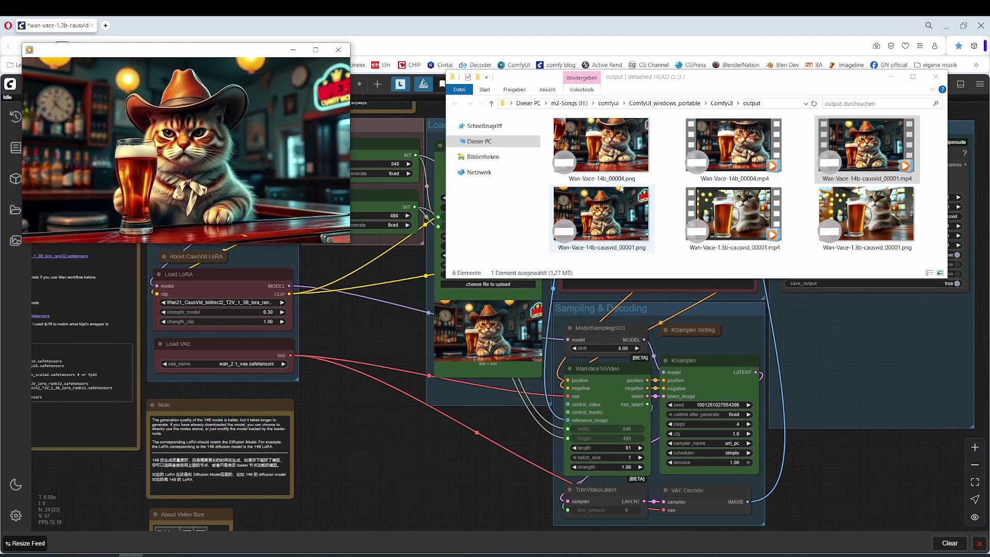
double_click(743, 163)
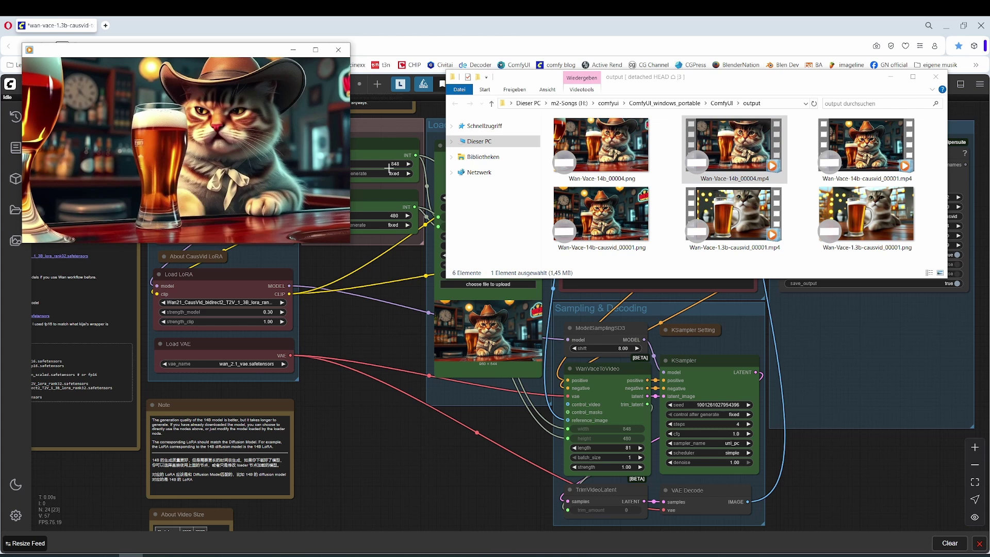
mouse_move(44, 101)
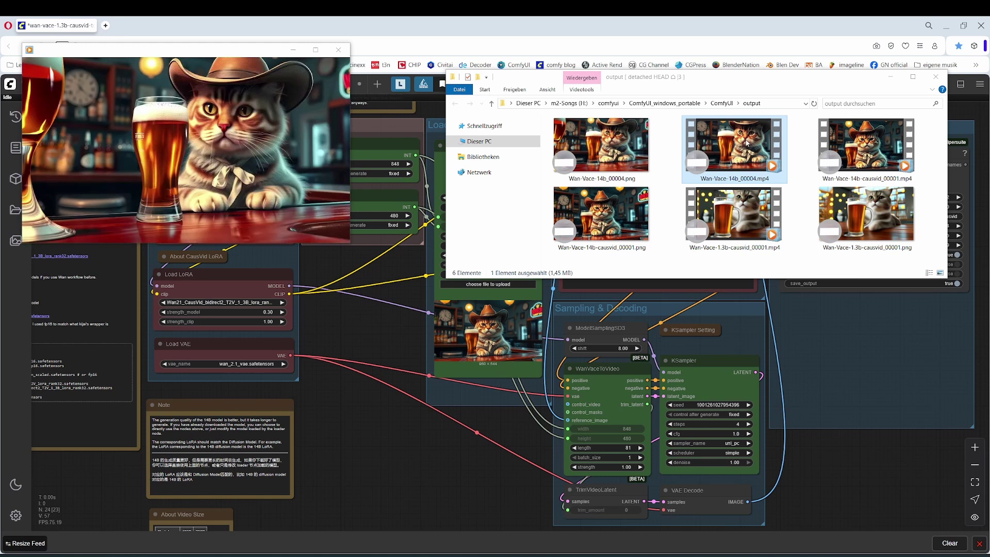
mouse_move(295, 181)
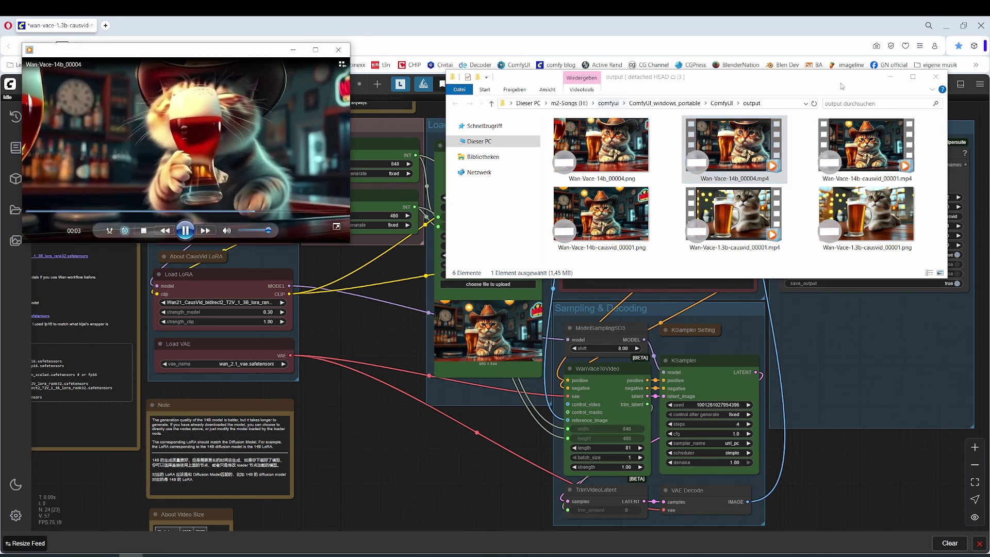
key("Right")
key("Return")
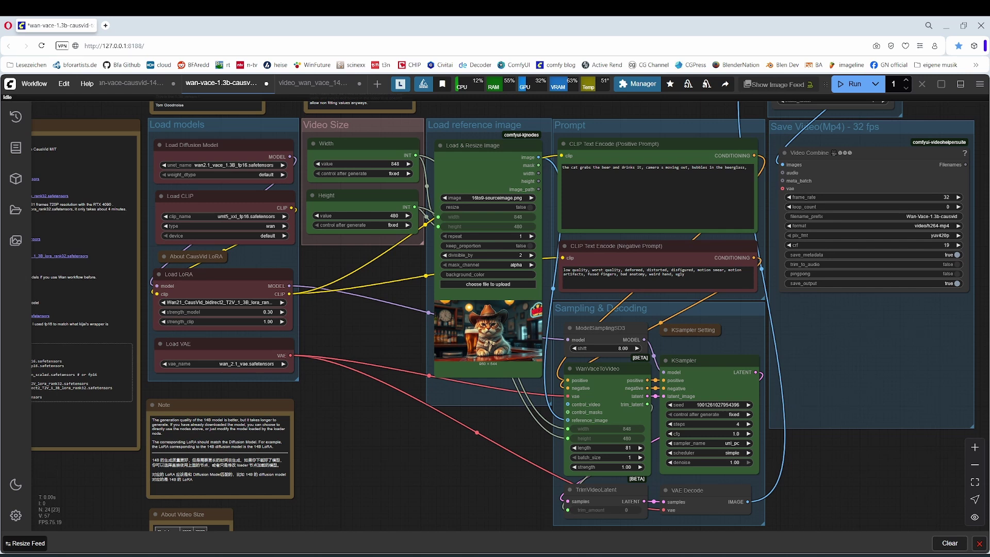
Step: Switch to video_wan_vace_14B and zoom into its Markdown Note listing model files and folders
left_click(312, 83)
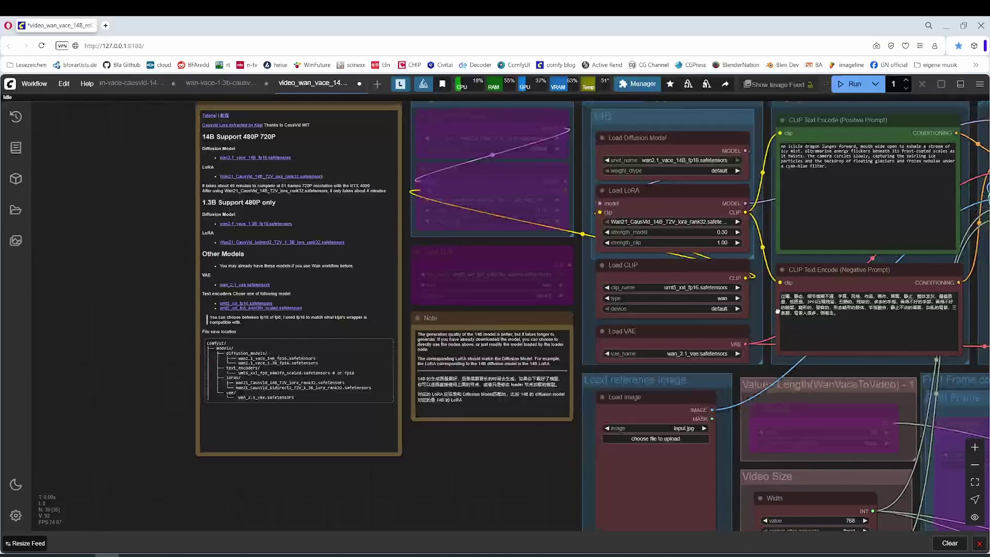
scroll(93, 221, "up", 5)
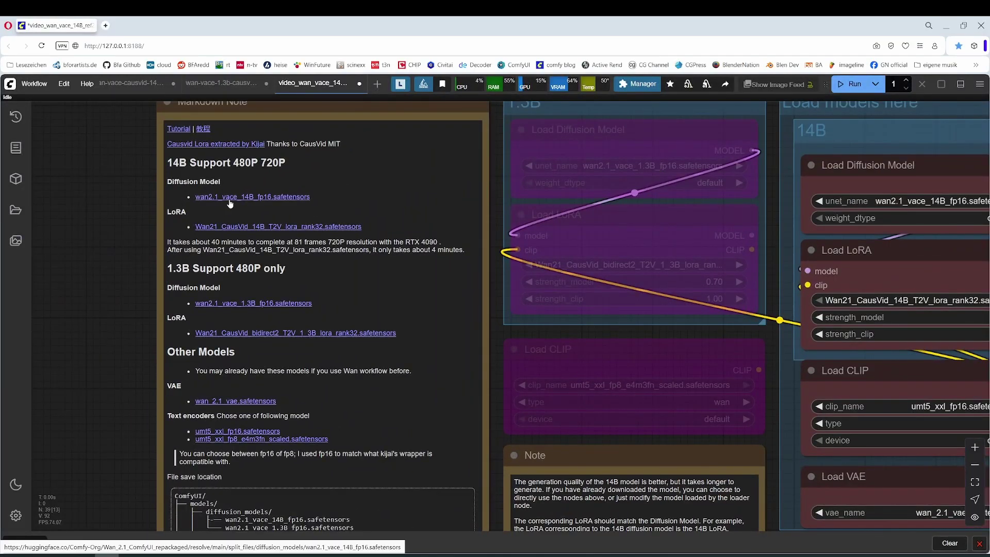
scroll(67, 410, "down", 5)
scroll(89, 345, "up", 3)
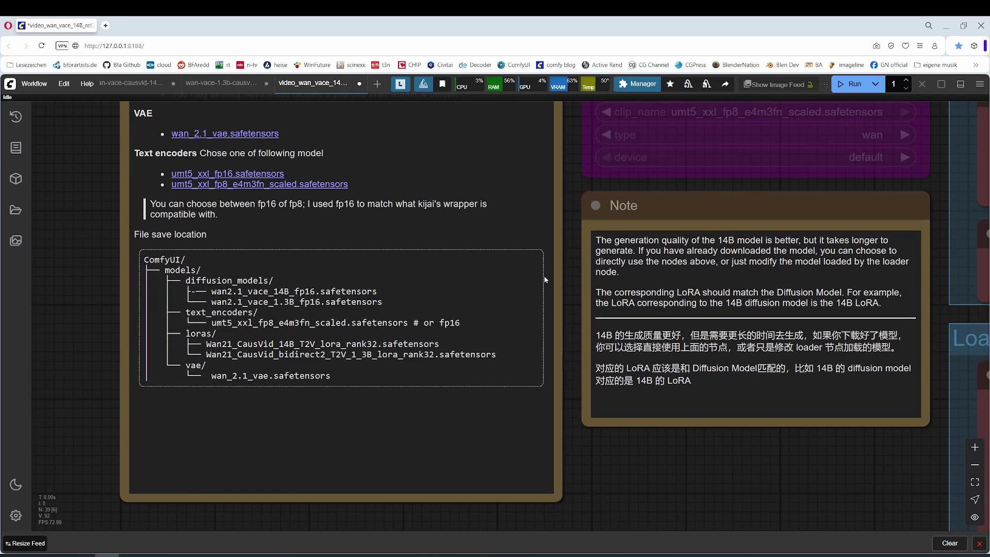
scroll(452, 298, "down", 7)
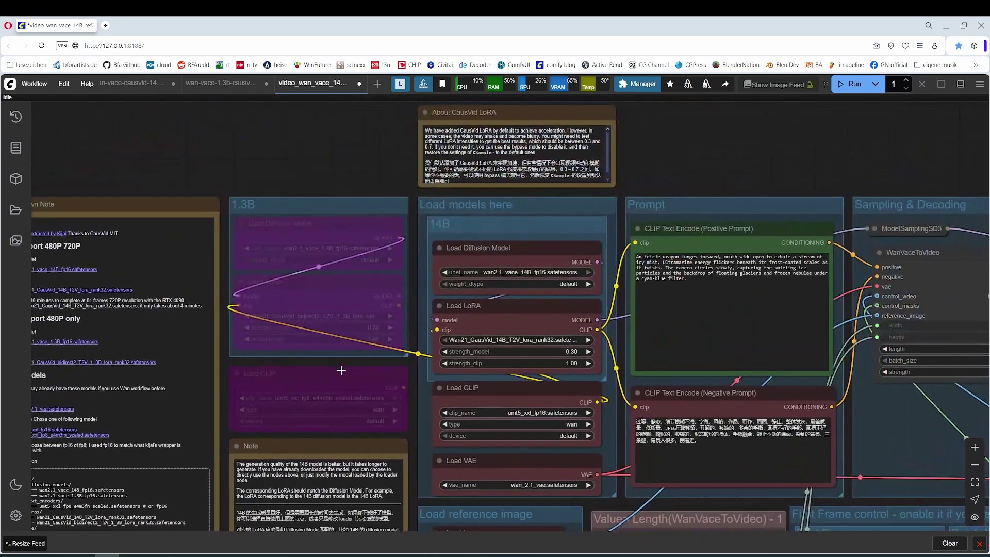
left_click_drag(340, 370, 342, 326)
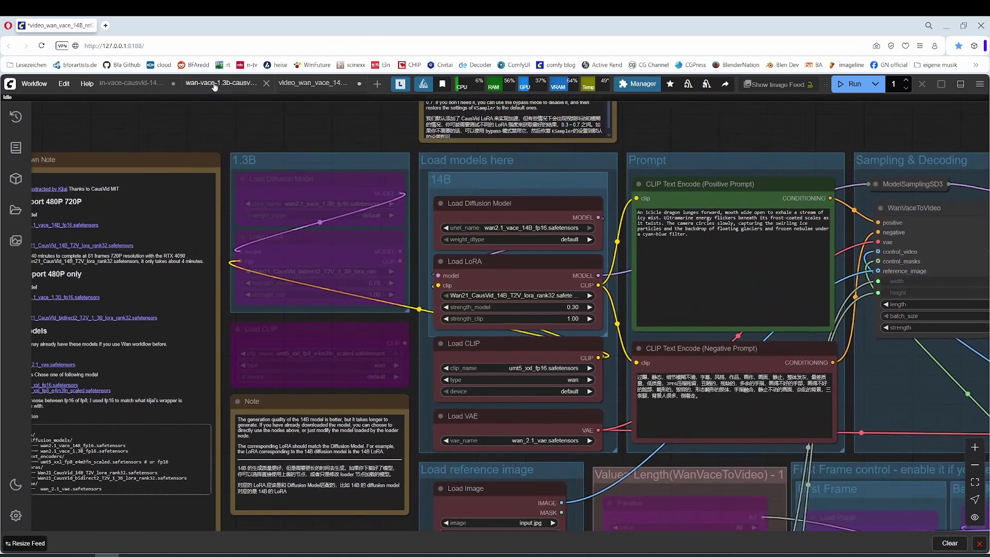
Step: Return to the 1.3B CausVid workflow and view the Load CLIP and Load LoRA tooltips
left_click(215, 85)
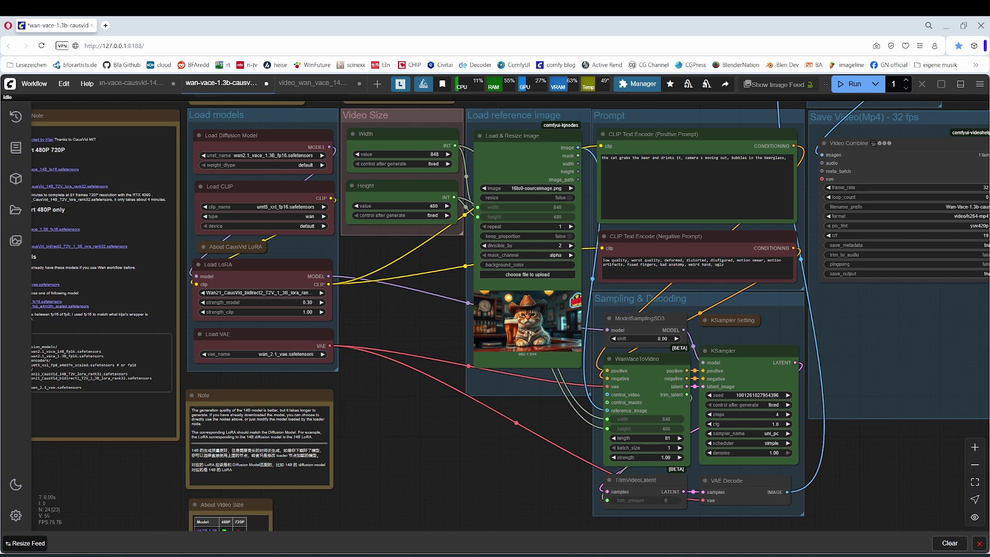
mouse_move(235, 181)
mouse_move(264, 263)
Step: Bring the sampling and save video nodes into view and highlight the positive prompt text
left_click_drag(710, 438, 511, 398)
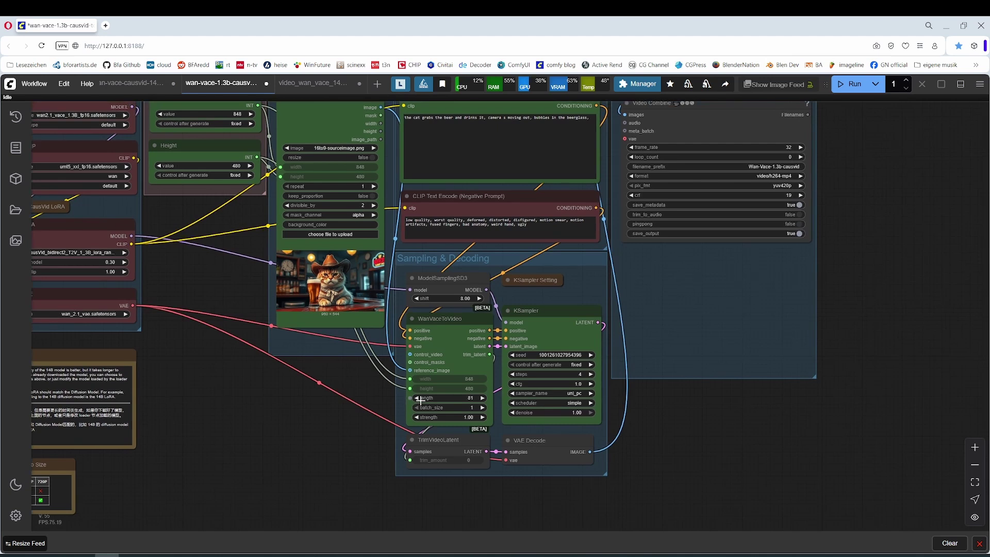
left_click_drag(481, 329, 532, 361)
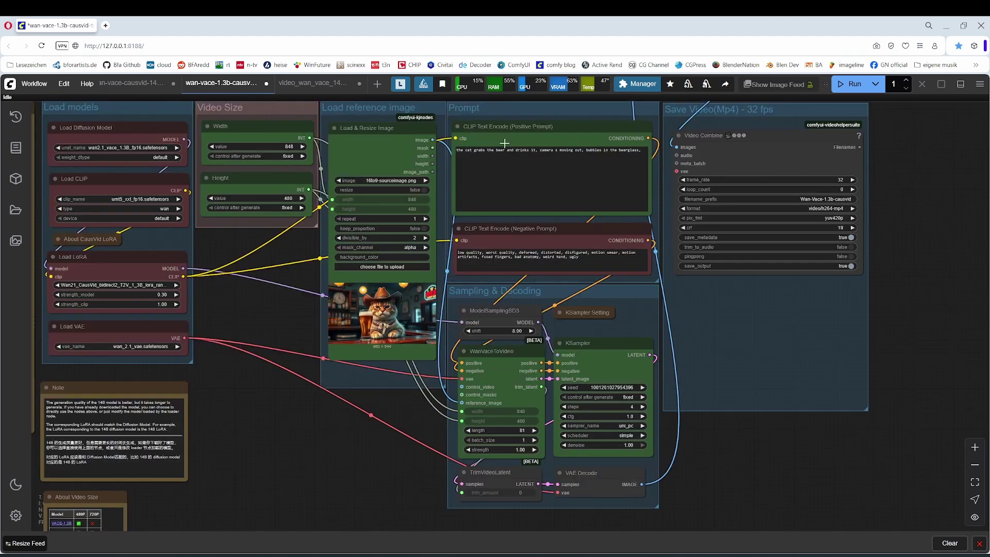
left_click(606, 162)
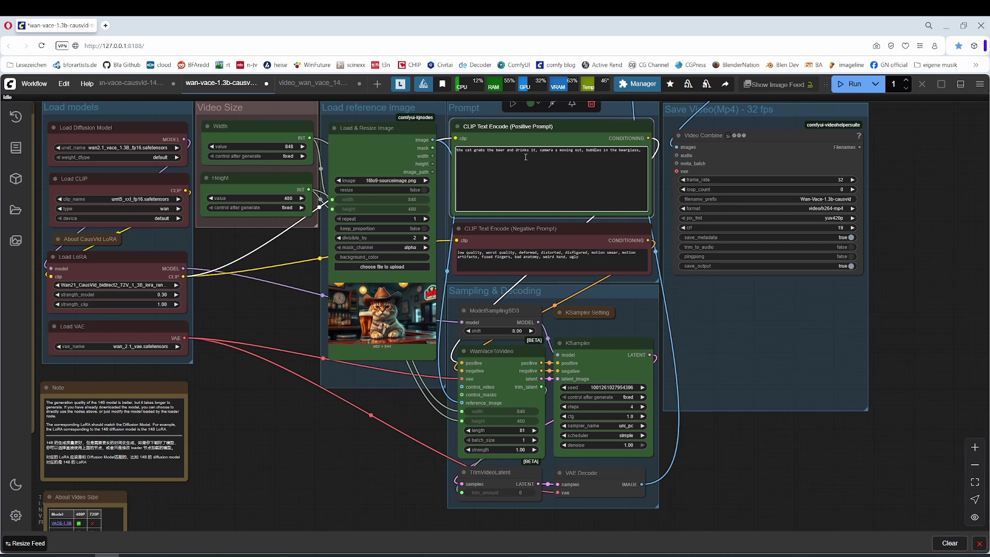
scroll(525, 157, "up", 2)
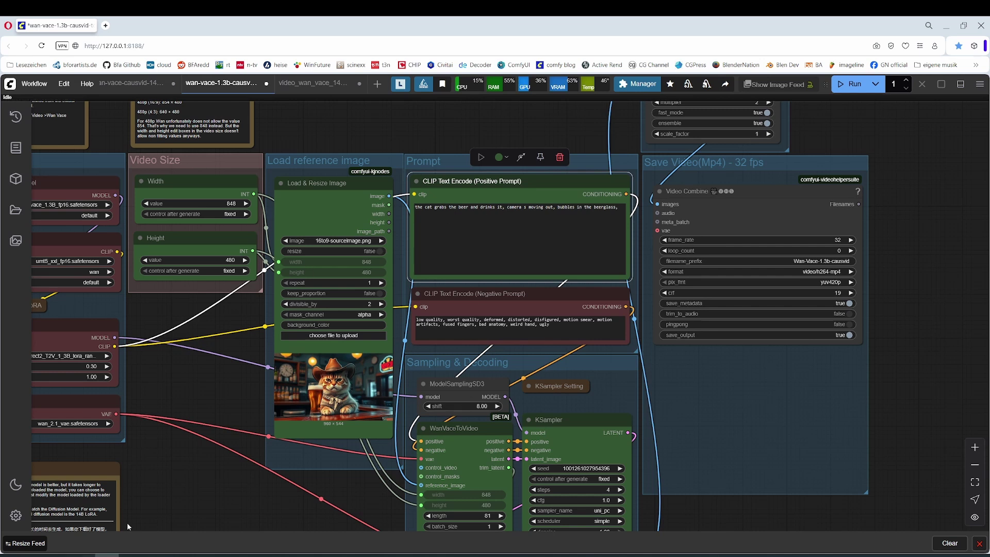
scroll(448, 163, "down", 3)
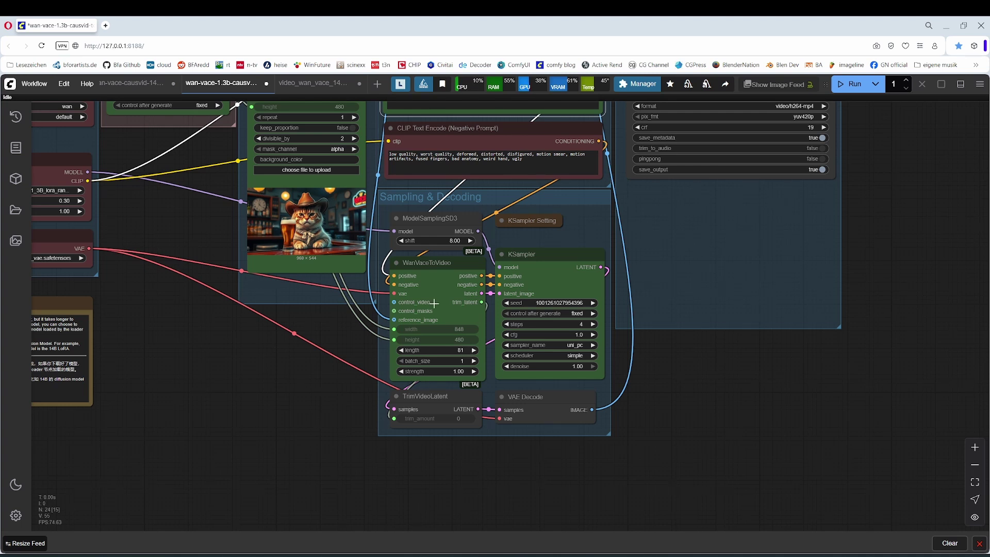
left_click_drag(729, 360, 603, 395)
scroll(578, 378, "up", 2)
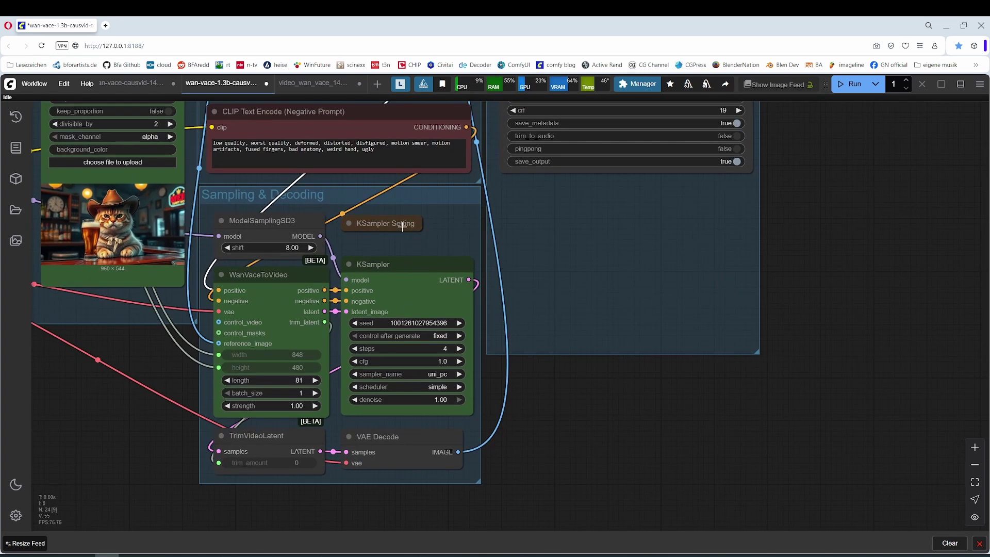
left_click(348, 223)
left_click_drag(676, 426, 767, 400)
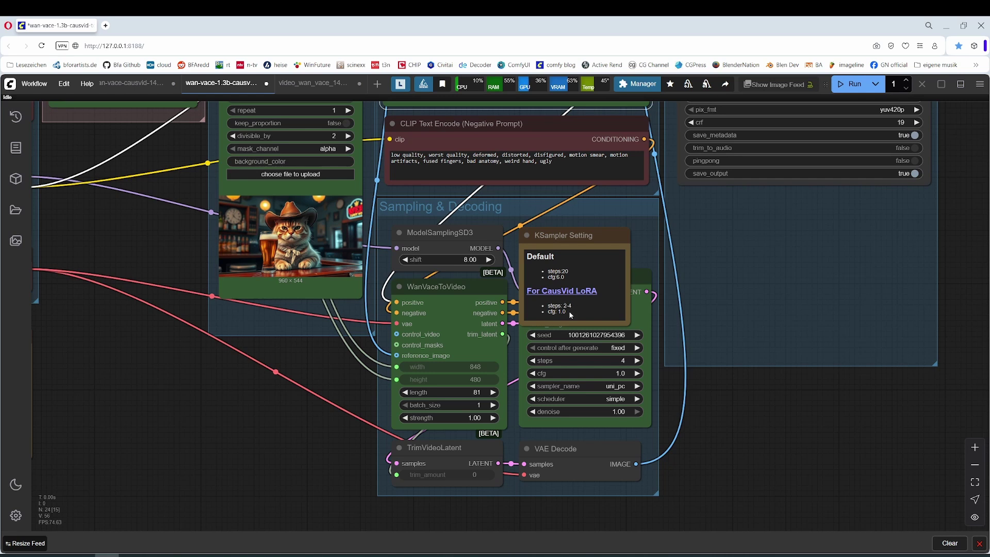
left_click(527, 236)
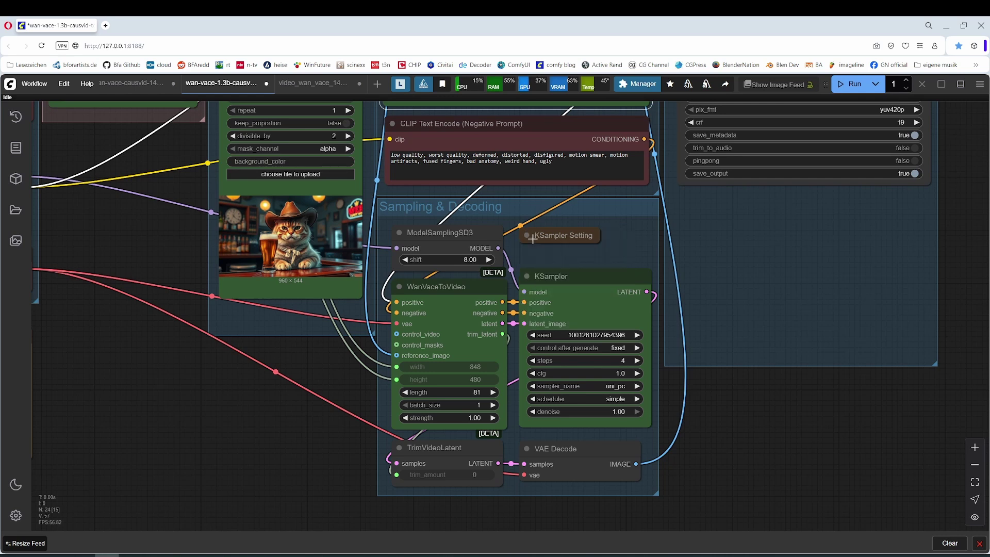
left_click(602, 373)
left_click(723, 405)
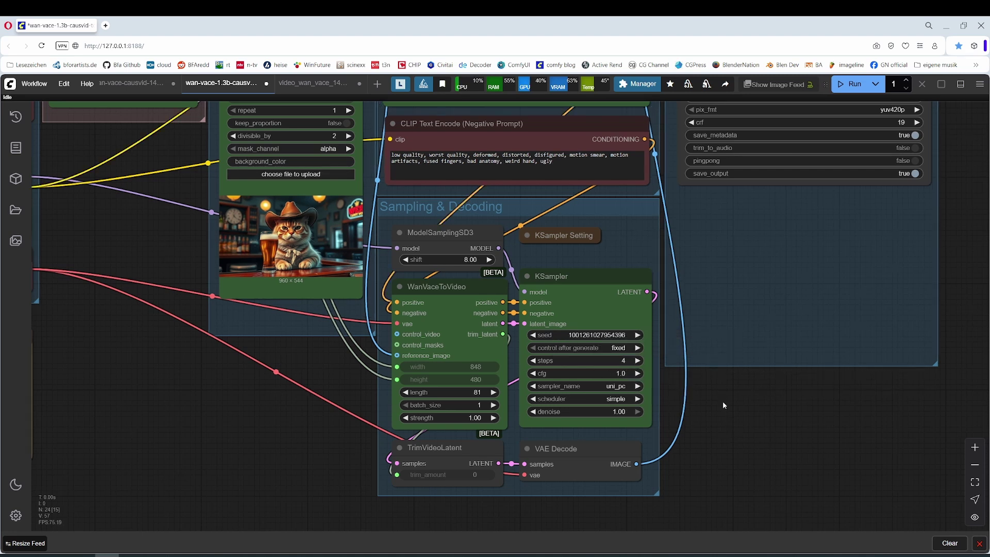
left_click(526, 235)
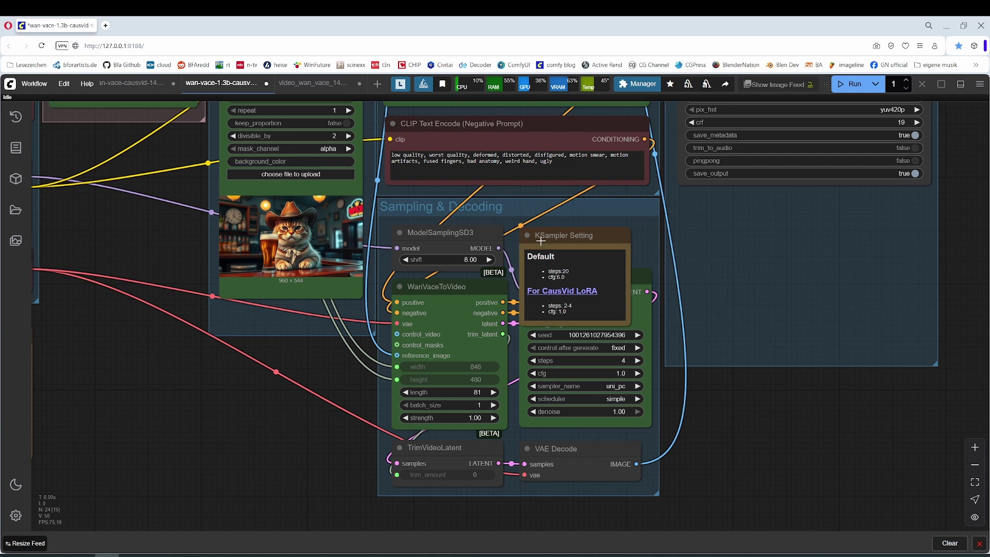
left_click(527, 235)
scroll(526, 235, "down", 3)
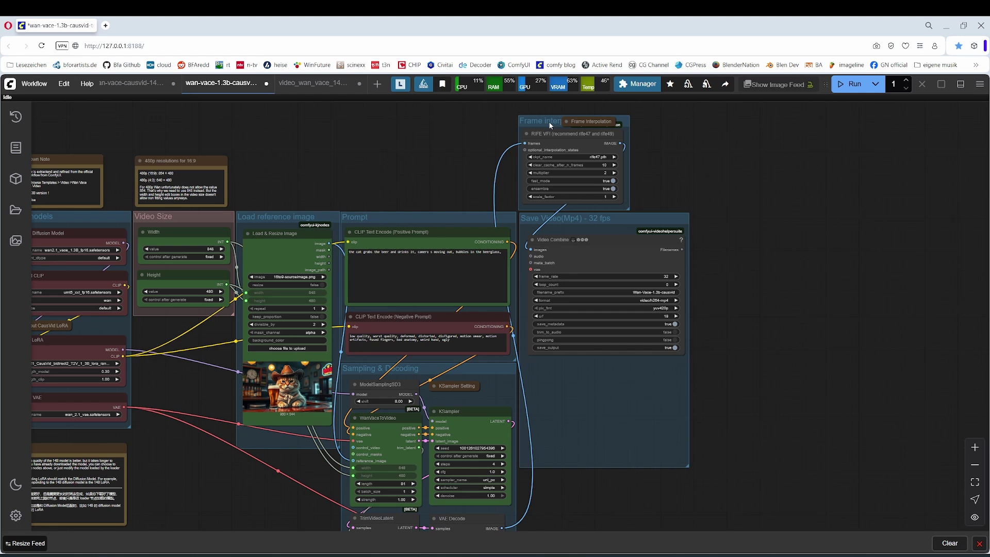
left_click(312, 83)
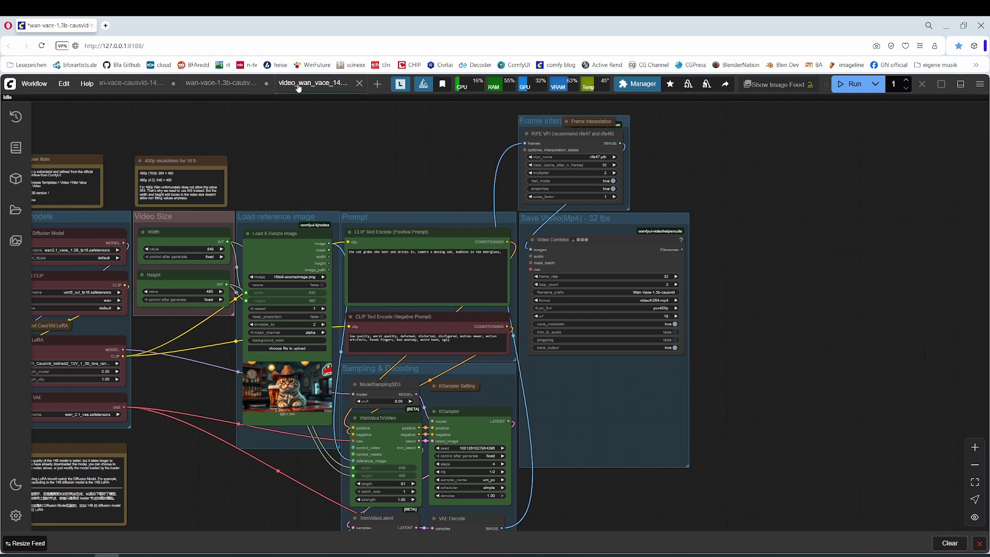
scroll(580, 285, "down", 5)
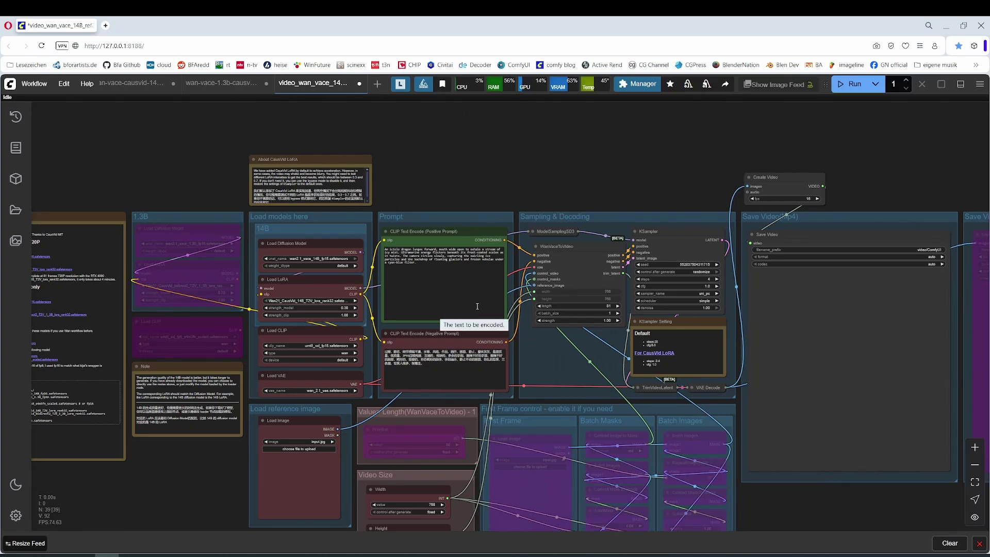
scroll(477, 306, "right", 5)
scroll(477, 306, "down", 2)
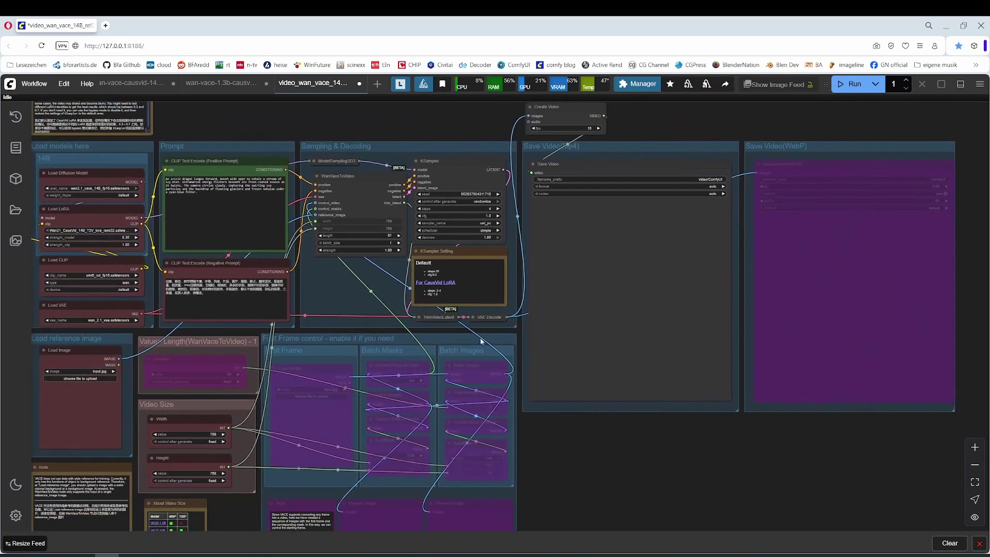
scroll(479, 356, "down", 3)
scroll(581, 358, "left", 3)
scroll(581, 357, "down", 3)
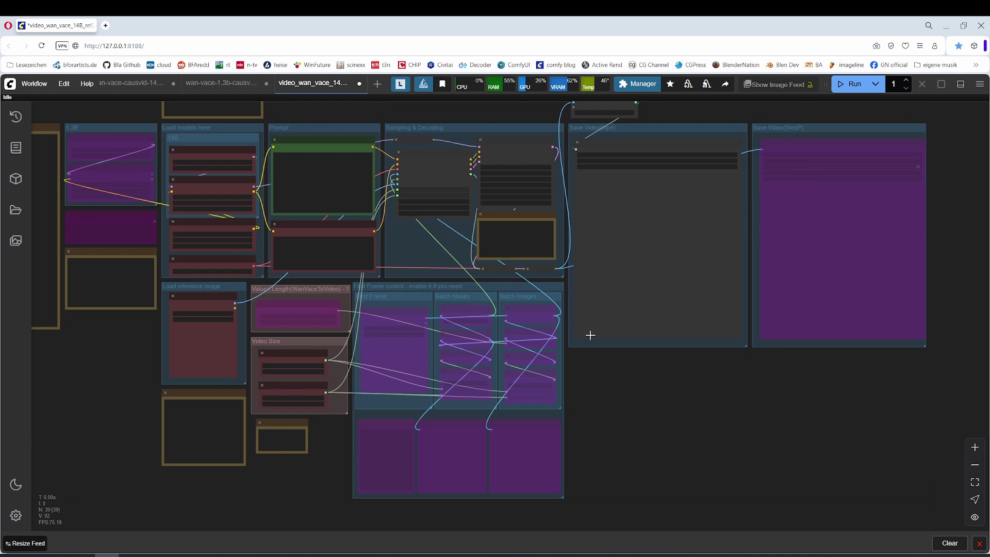
left_click(223, 83)
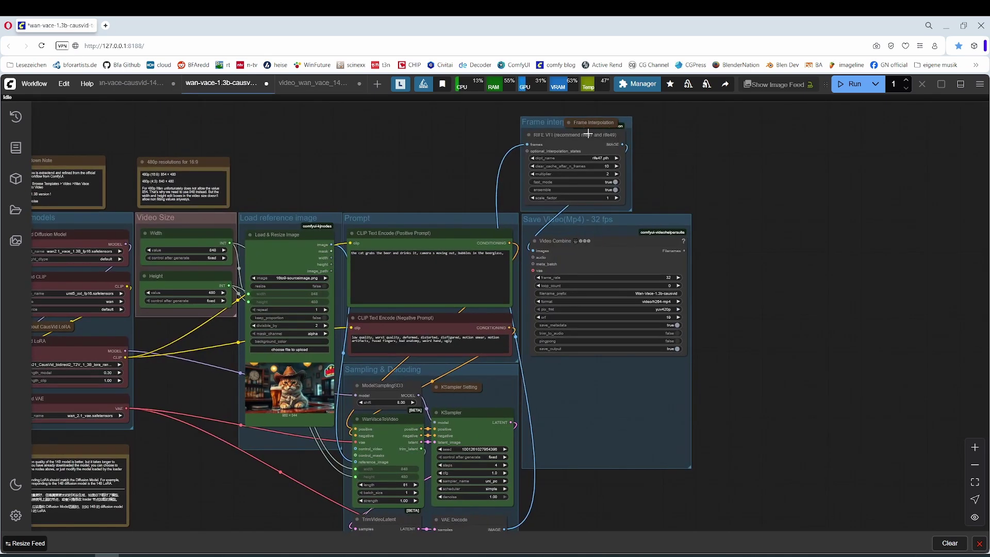
scroll(716, 295, "up", 4)
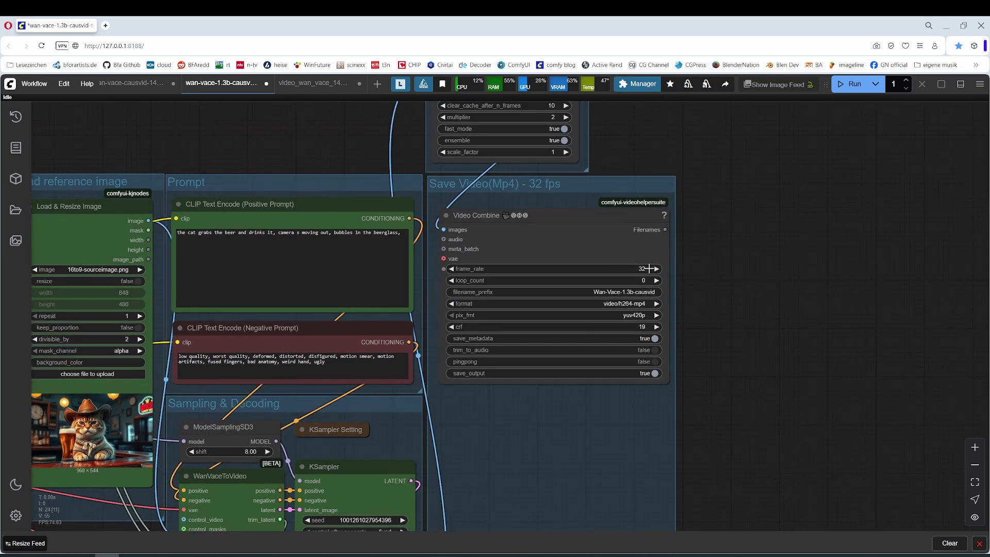
scroll(745, 199, "up", 3)
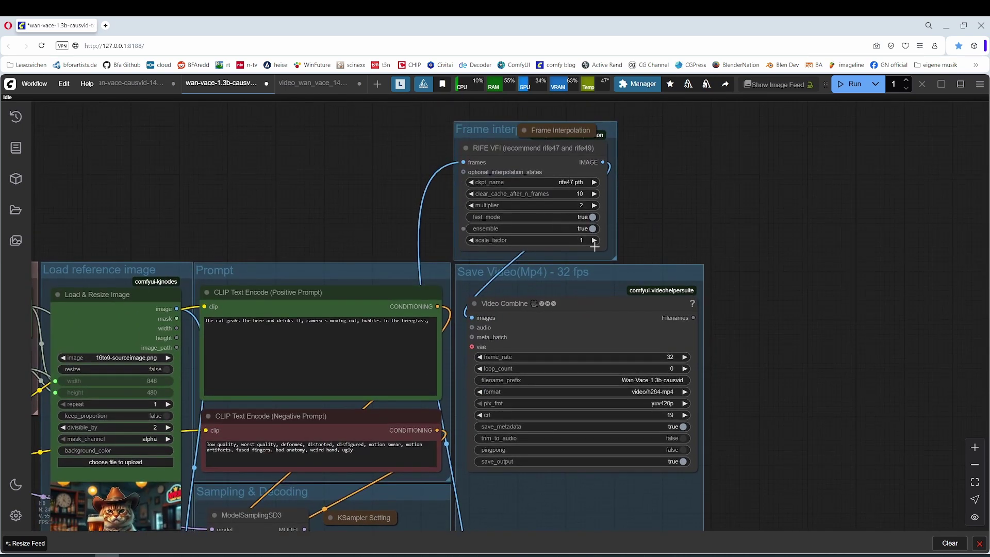
scroll(670, 106, "down", 6)
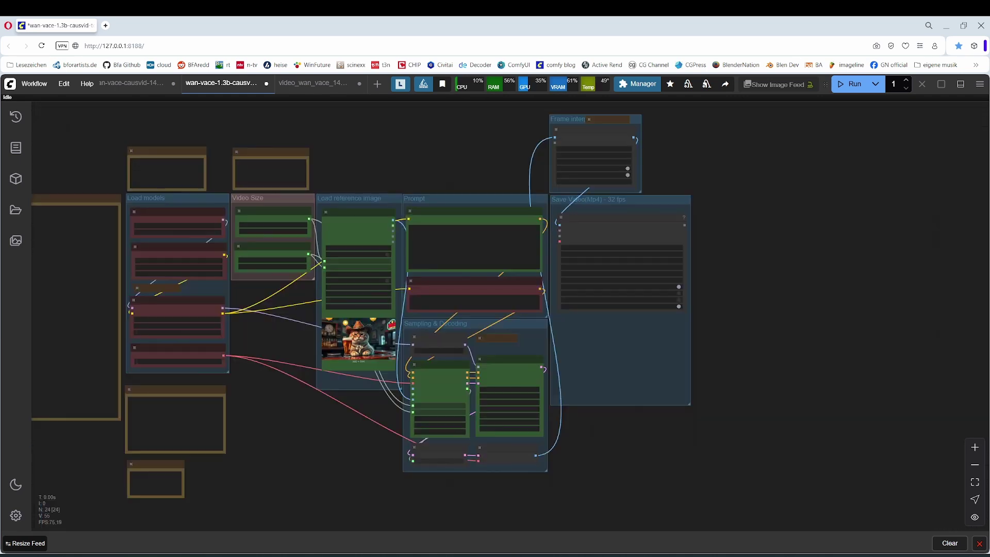
scroll(274, 432, "up", 2)
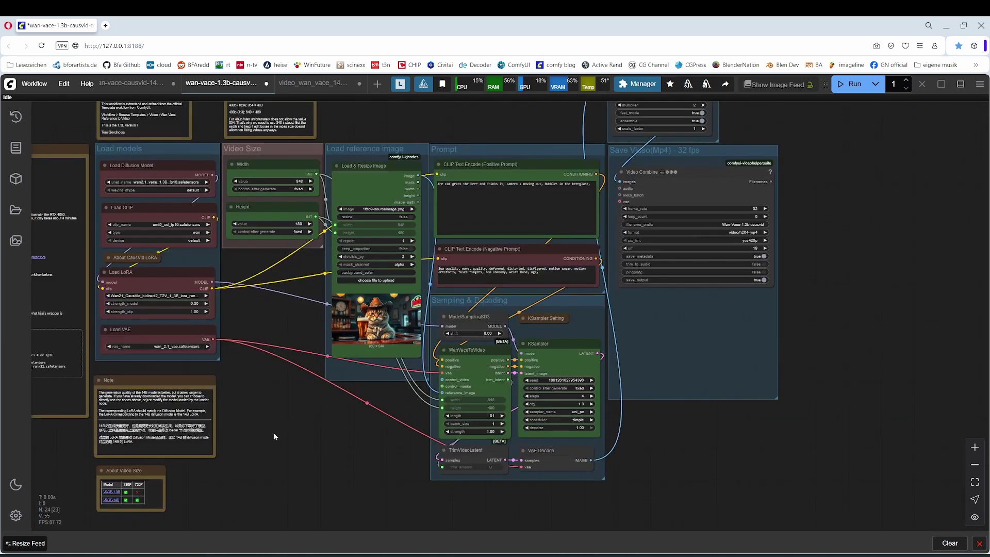